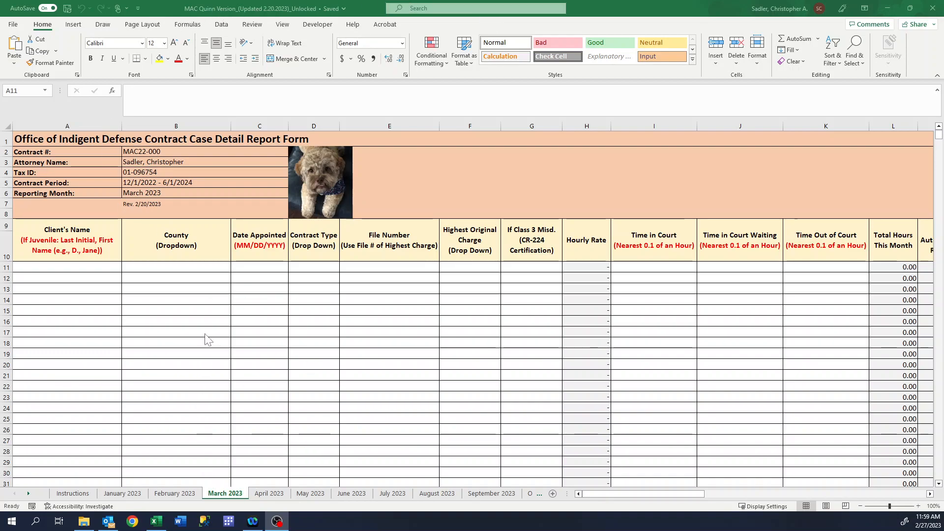
Choose Alleghany as the county in B11 of the March 2023 report
{"action": "left_click", "coordinate": [320, 178]}
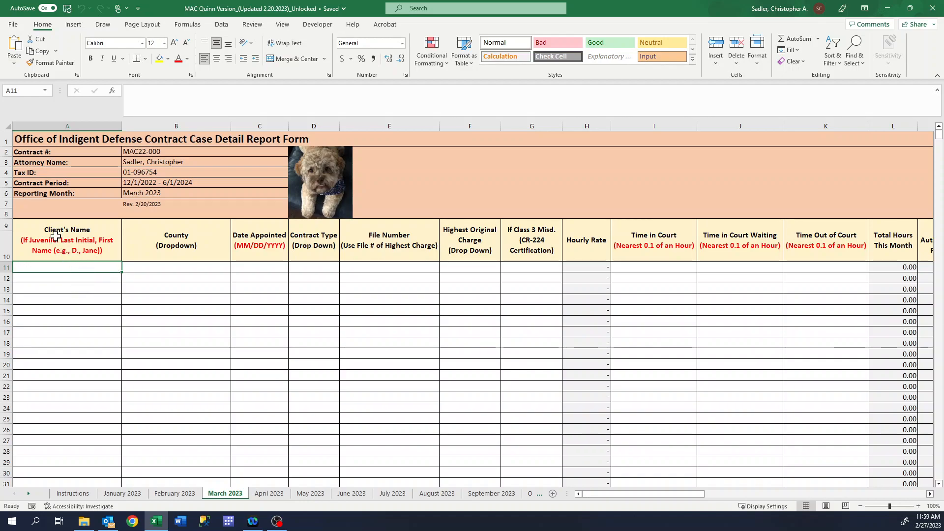
{"action": "left_click", "coordinate": [173, 267]}
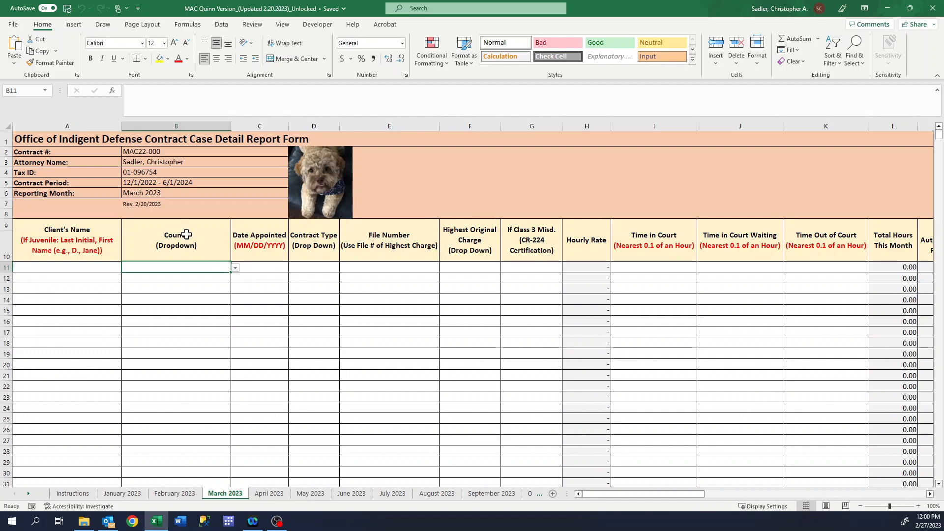
{"action": "left_click", "coordinate": [236, 269]}
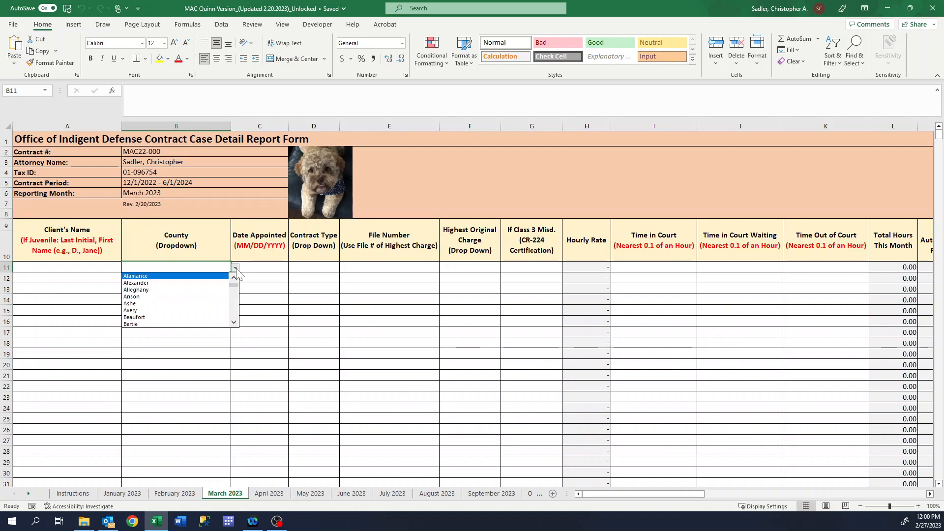
{"action": "left_click", "coordinate": [151, 291]}
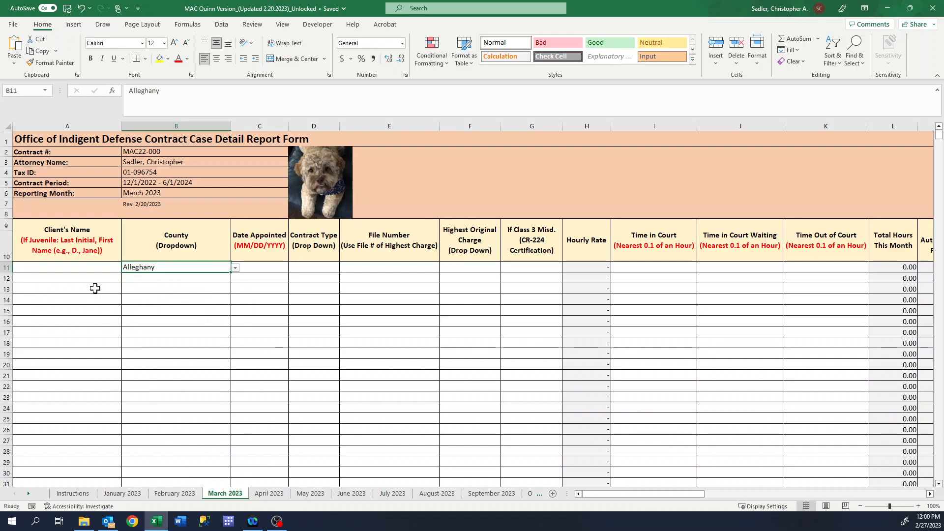
Enter the client's last and first name in A11
{"action": "left_click", "coordinate": [76, 268]}
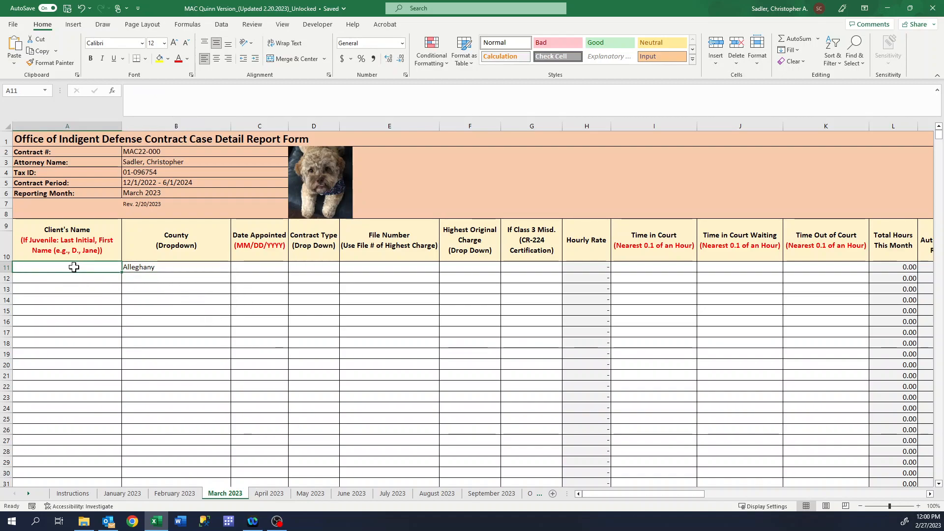
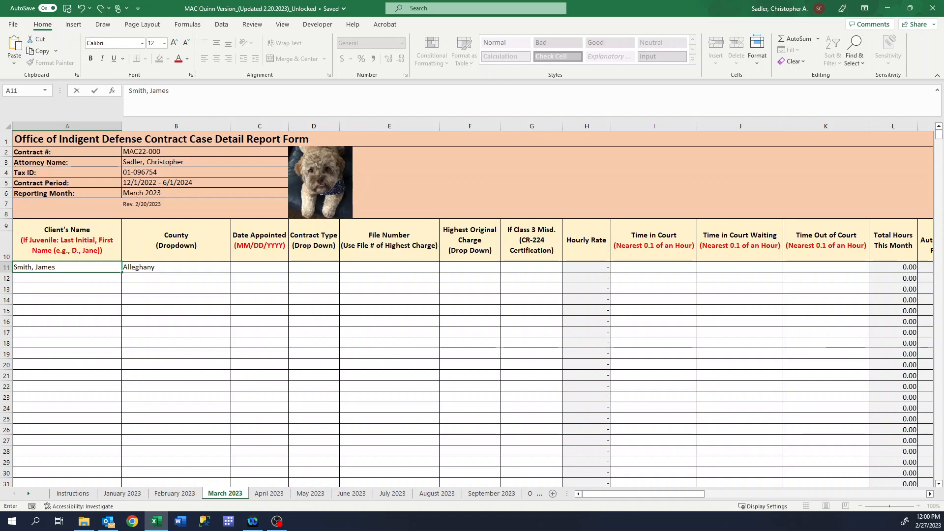
{"action": "left_click", "coordinate": [179, 268]}
Change B11's county from Alleghany to Wake
{"action": "left_click", "coordinate": [235, 268]}
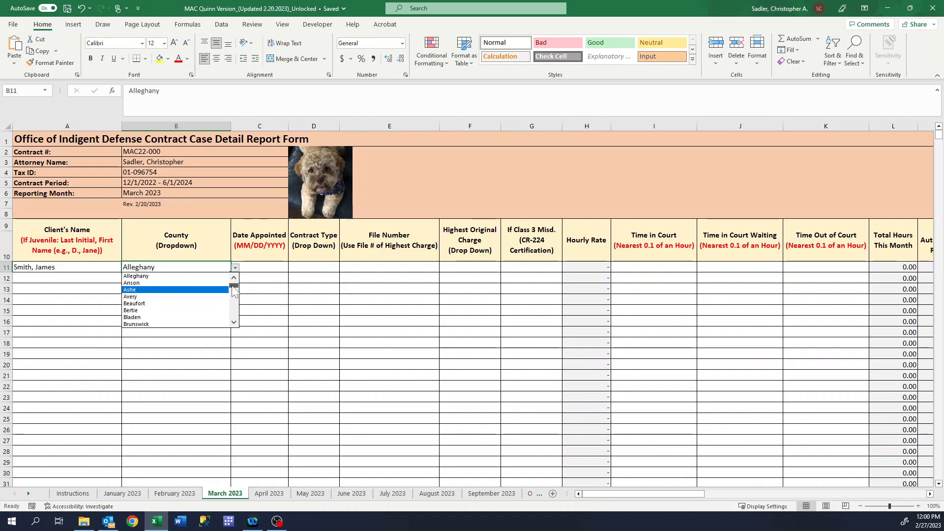
{"action": "scroll", "coordinate": [234, 291], "scroll_direction": "down", "scroll_amount": 1}
{"action": "left_click_drag", "start_coordinate": [233, 290], "coordinate": [240, 322]}
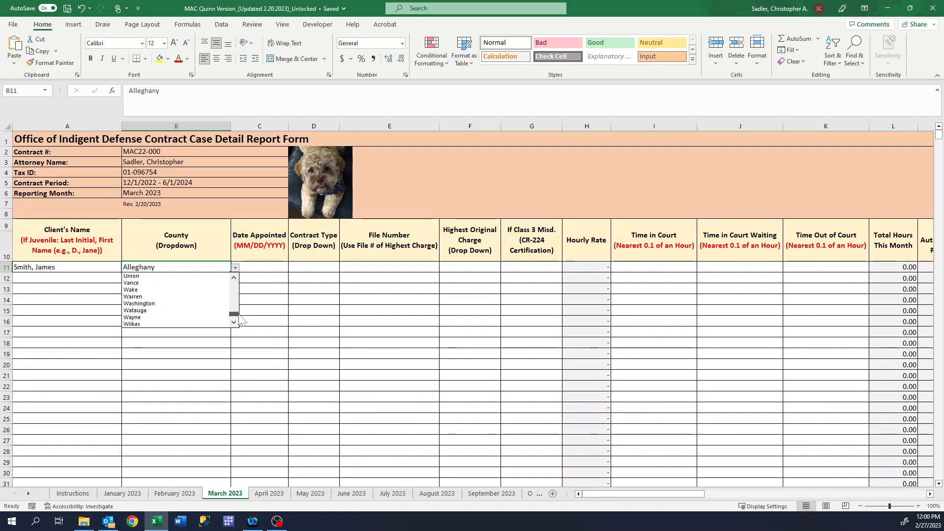
{"action": "left_click", "coordinate": [151, 290]}
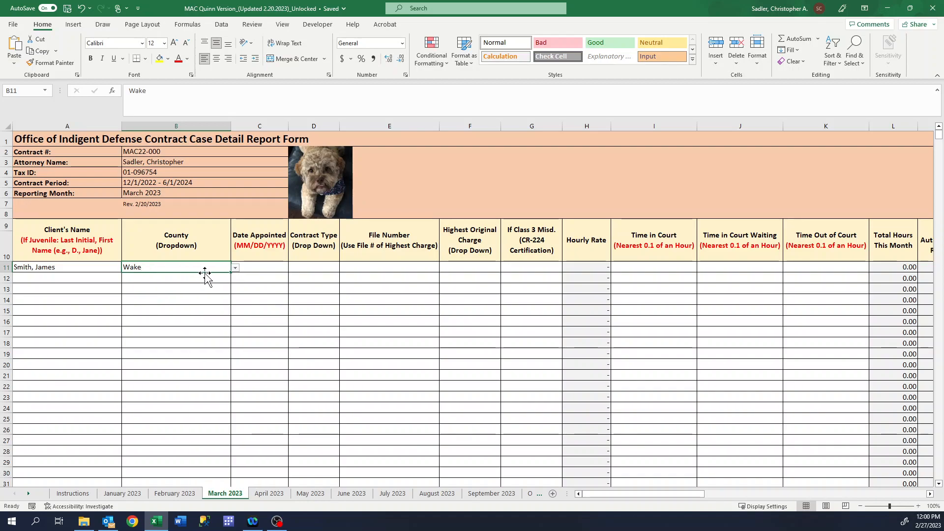
{"action": "left_click", "coordinate": [253, 268]}
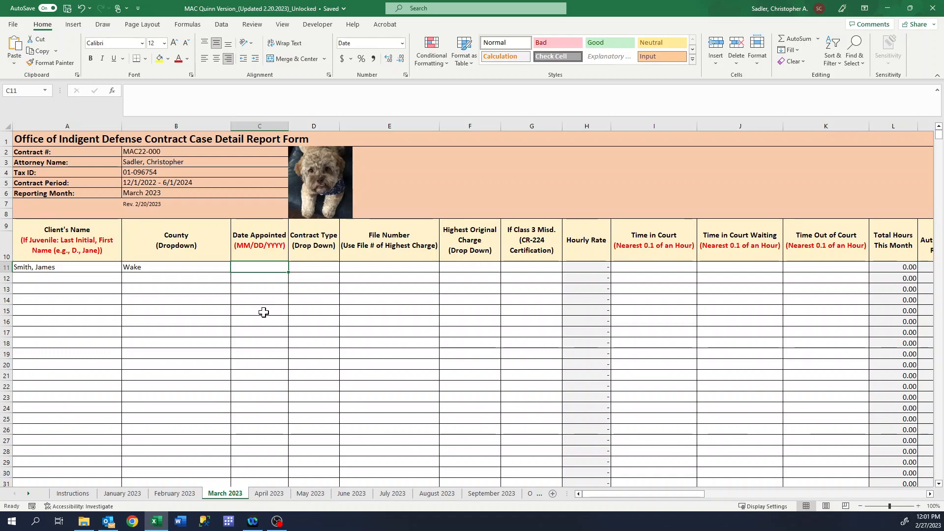
Try 4/1/2023 as the date appointed, dismiss the rejection, then enter 3/1/23 instead
{"action": "type", "text": "4/1/"}
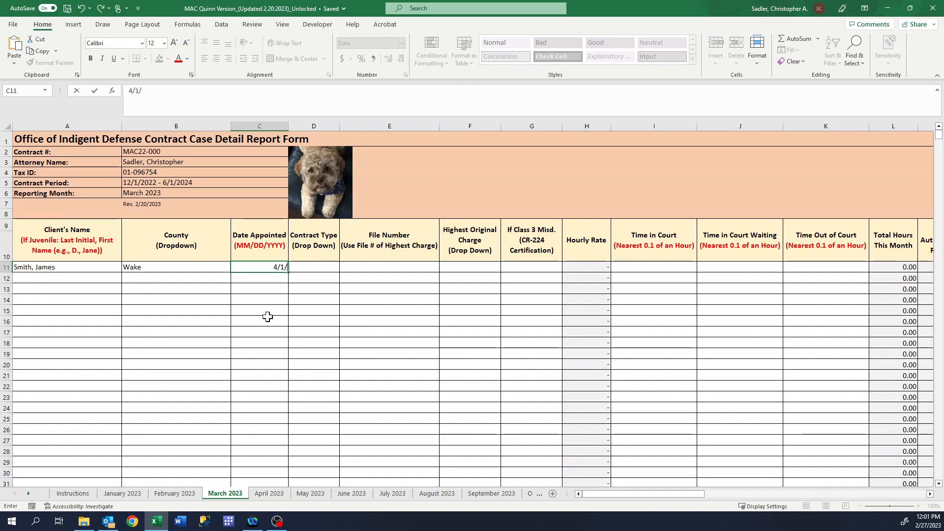
{"action": "type", "text": "2023"}
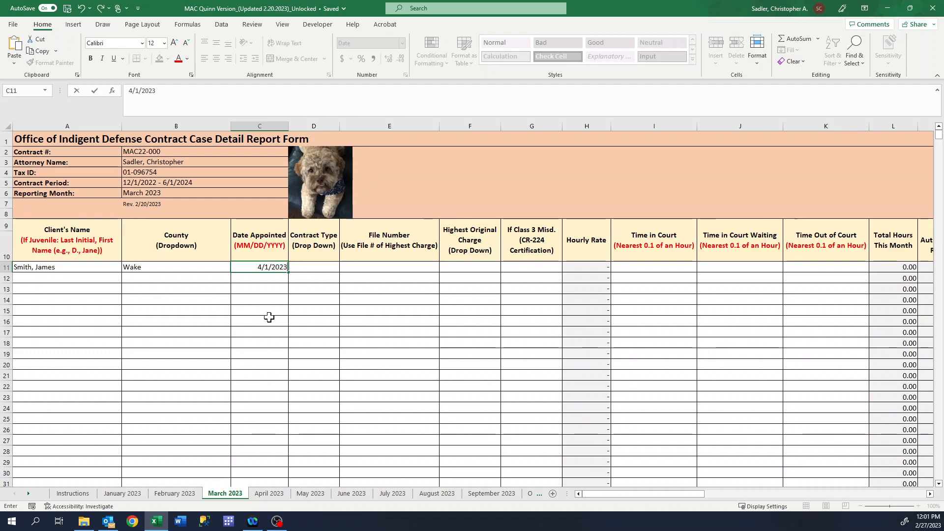
{"action": "key", "text": "Return"}
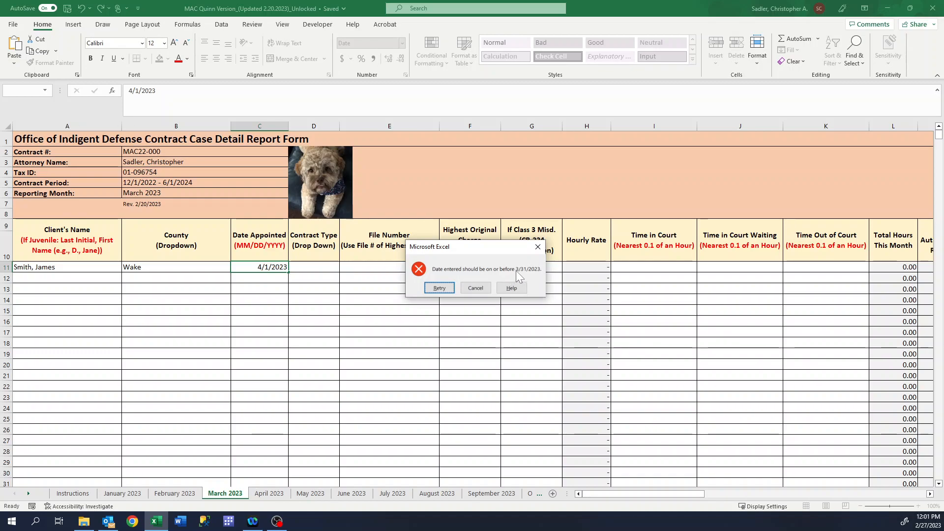
{"action": "left_click", "coordinate": [539, 247]}
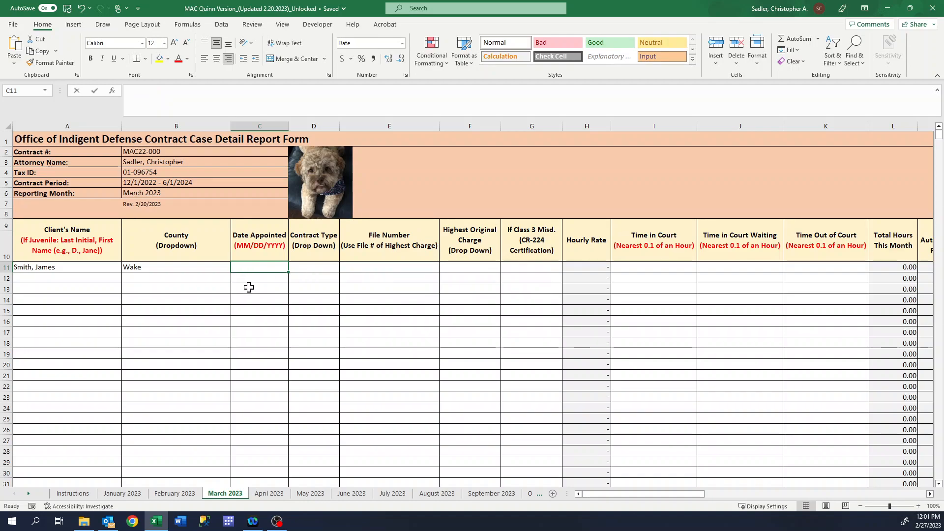
{"action": "type", "text": "3/1"}
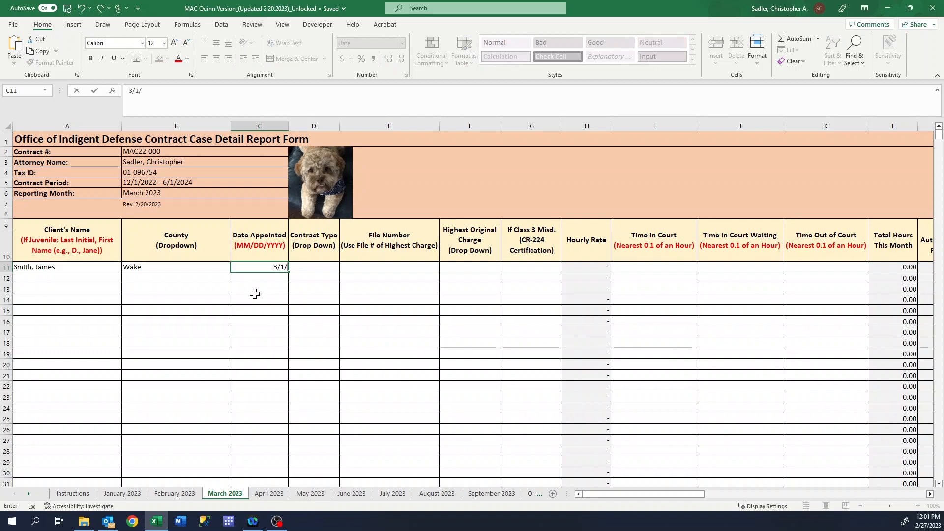
{"action": "type", "text": "/23"}
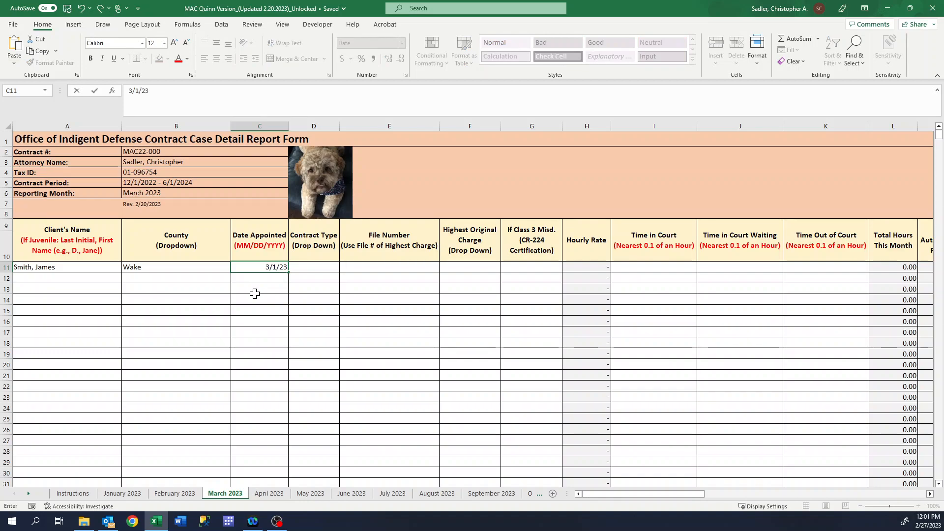
{"action": "key", "text": "Return"}
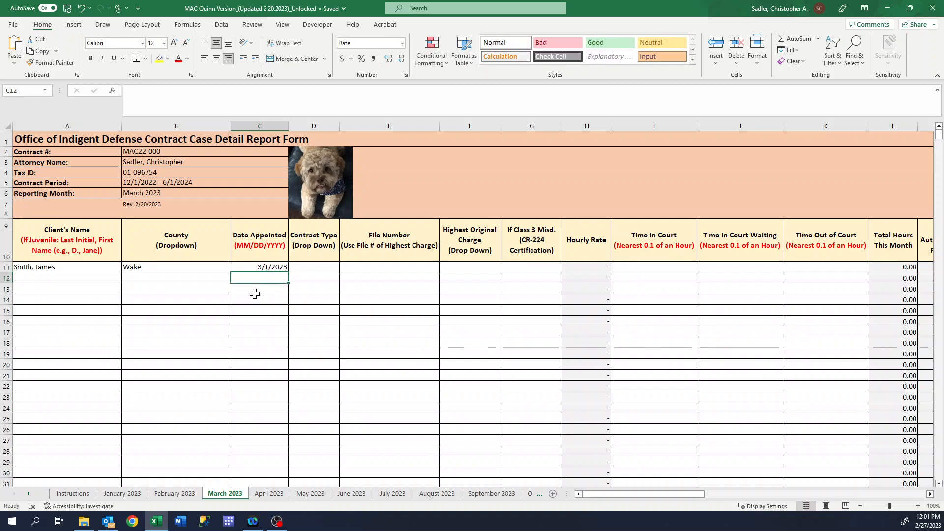
Set D11's contract type to Misdemeanor and enter the case's file number in E11
{"action": "left_click", "coordinate": [319, 267]}
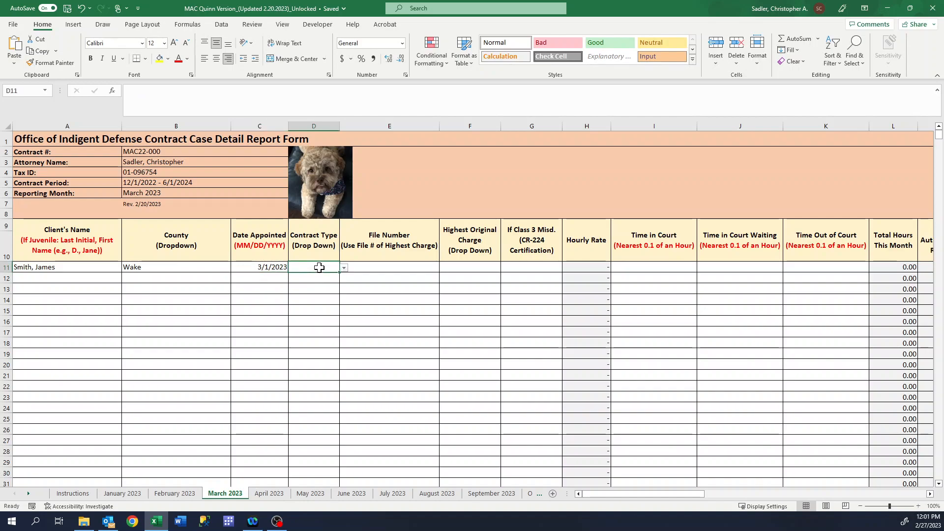
{"action": "left_click", "coordinate": [345, 267]}
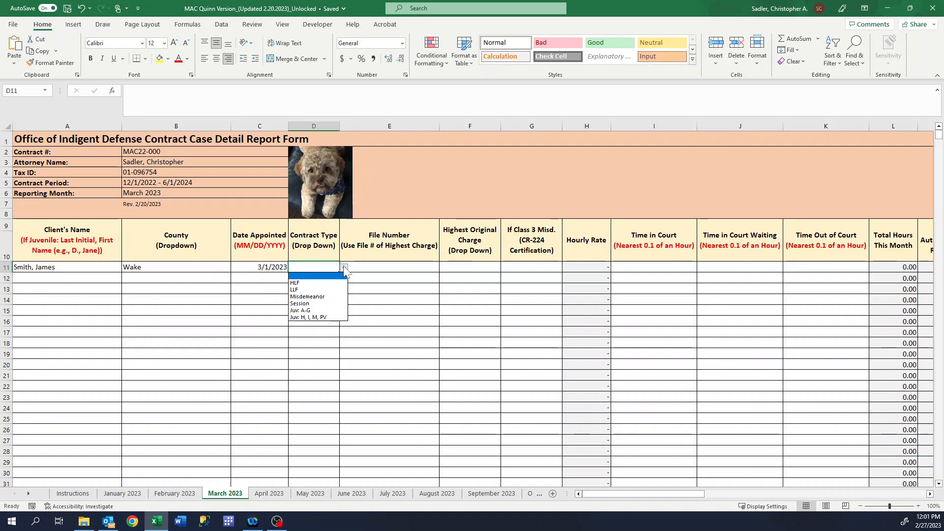
{"action": "left_click", "coordinate": [317, 297]}
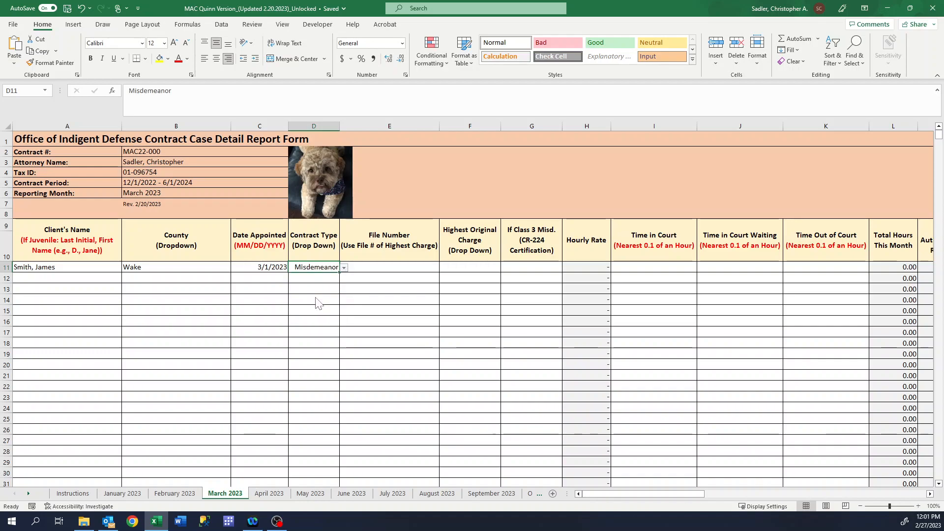
{"action": "left_click", "coordinate": [414, 268]}
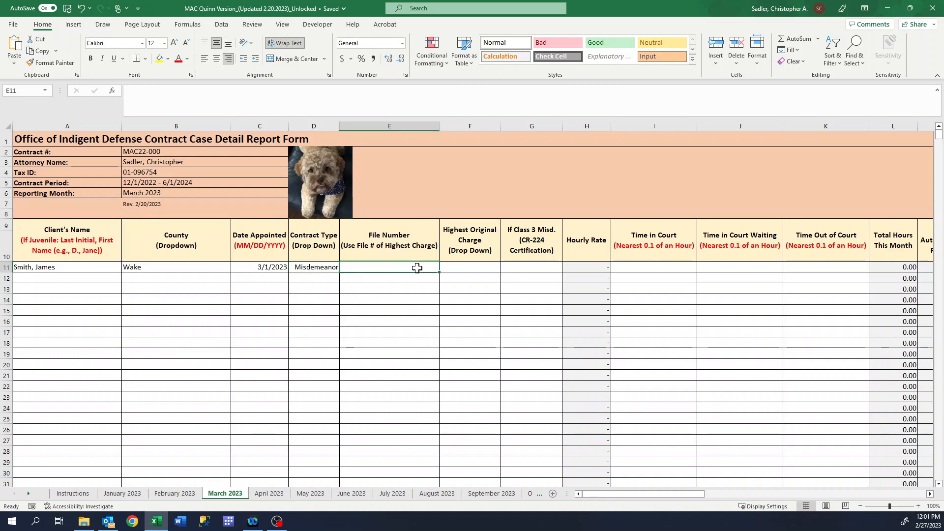
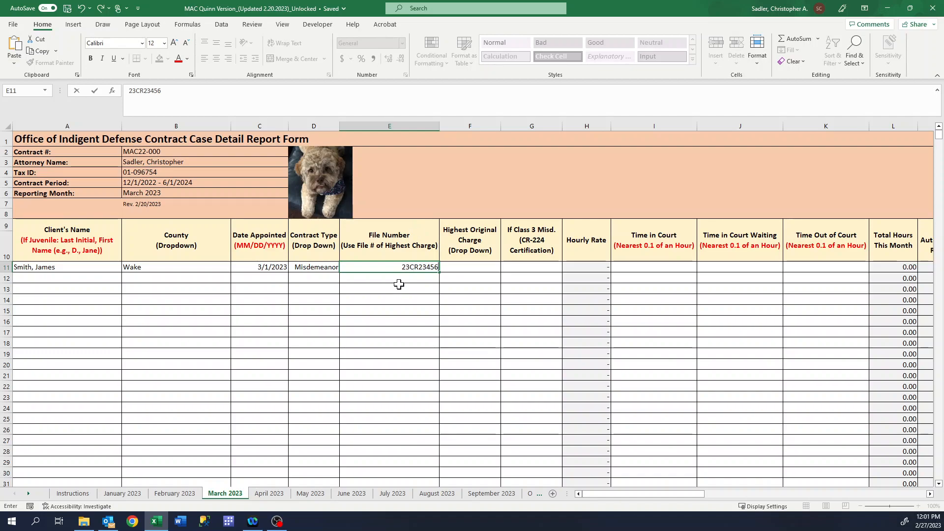
{"action": "left_click", "coordinate": [482, 269]}
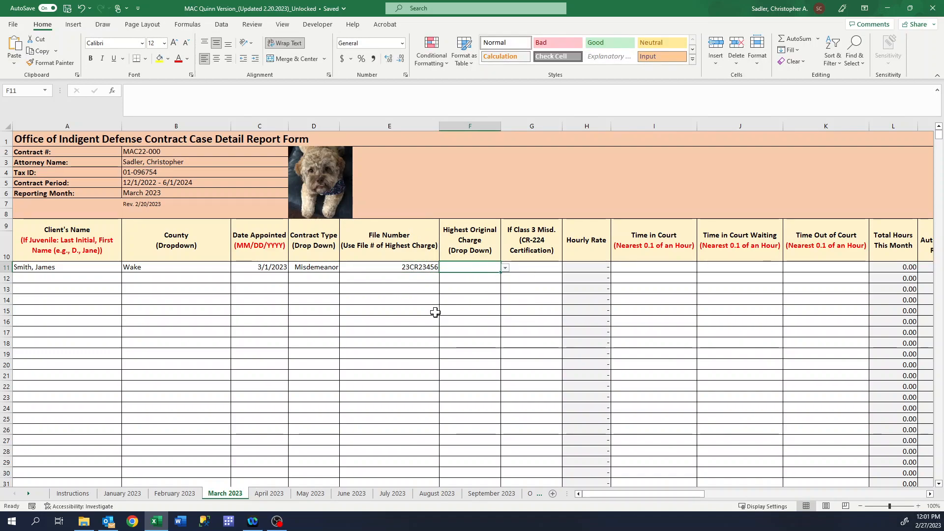
{"action": "left_click", "coordinate": [506, 268]}
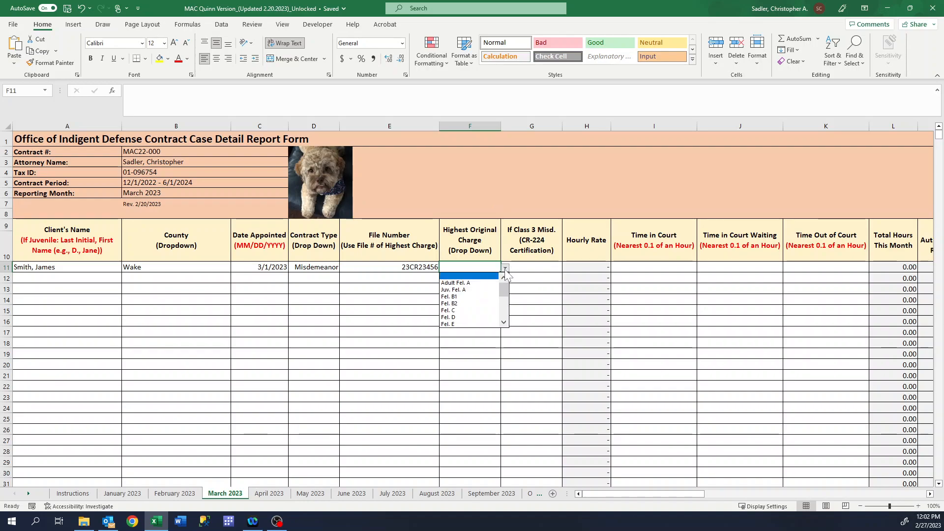
{"action": "left_click_drag", "start_coordinate": [507, 291], "coordinate": [508, 310]}
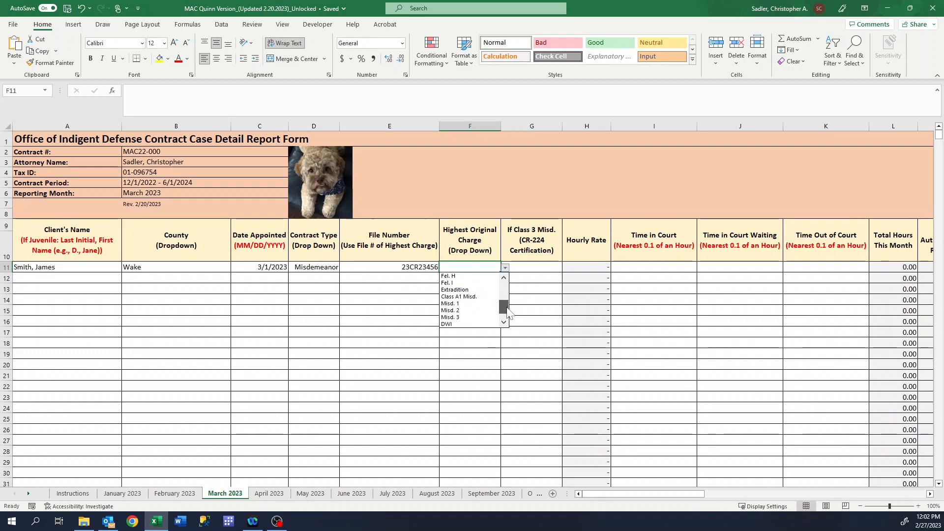
{"action": "left_click", "coordinate": [450, 318]}
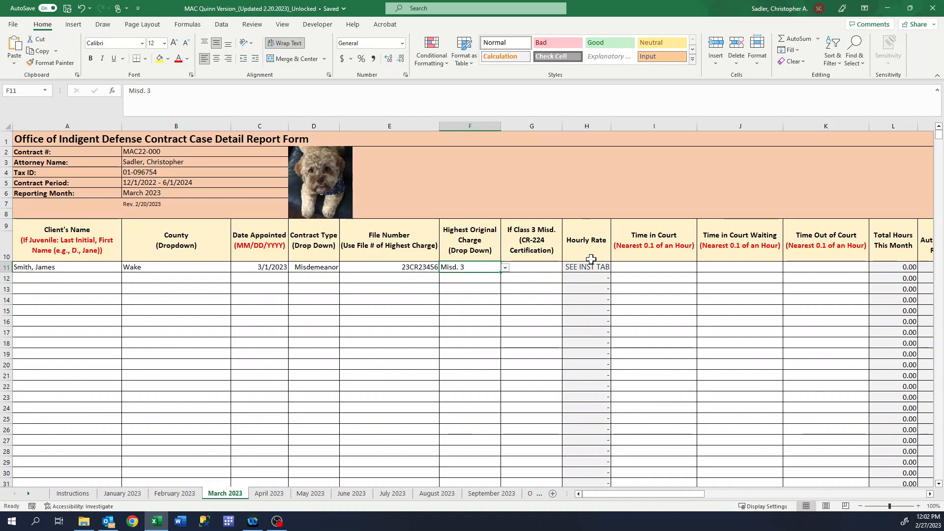
{"action": "left_click", "coordinate": [505, 267]}
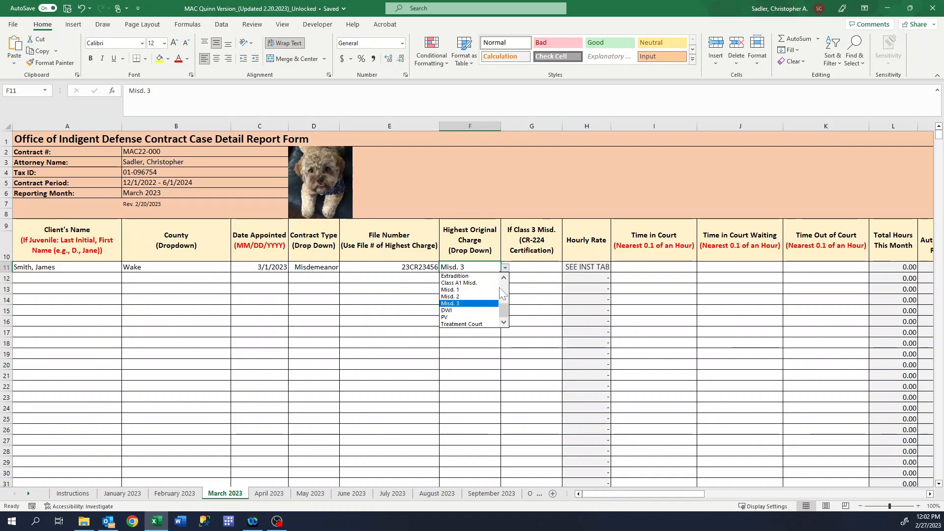
{"action": "left_click", "coordinate": [460, 294]}
{"action": "left_click", "coordinate": [527, 268]}
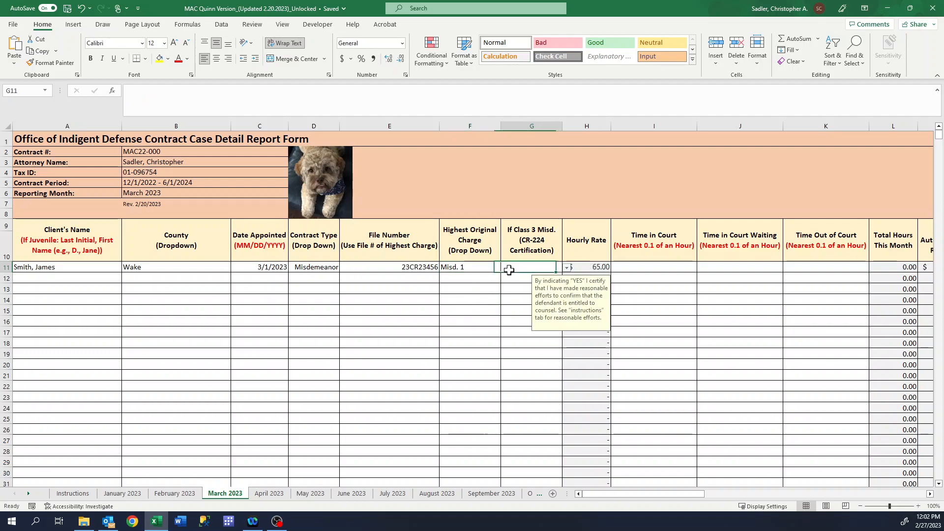
{"action": "left_click", "coordinate": [488, 267]}
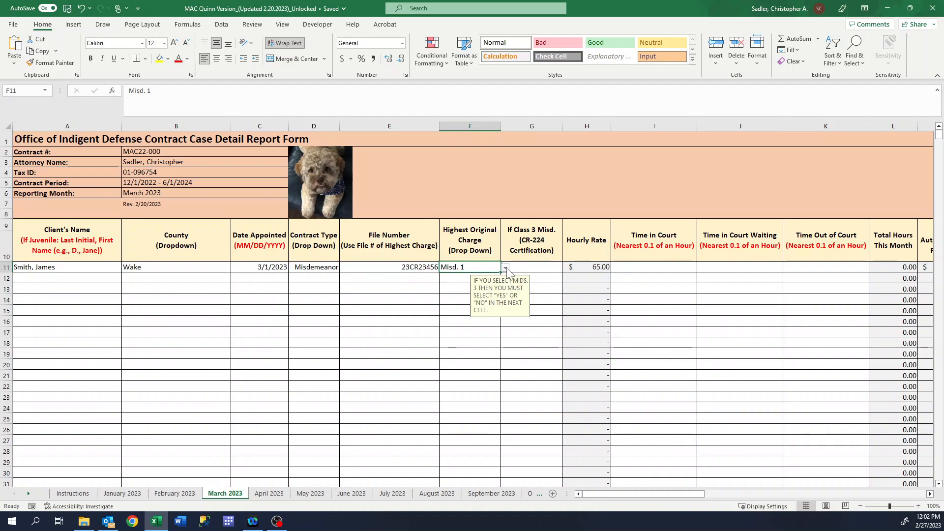
{"action": "left_click", "coordinate": [505, 268]}
{"action": "left_click", "coordinate": [470, 299]}
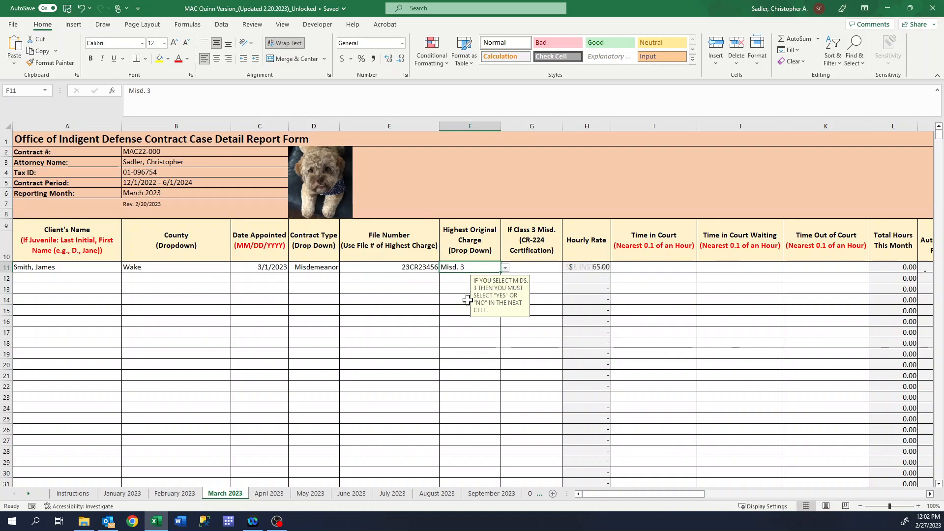
{"action": "left_click", "coordinate": [541, 267]}
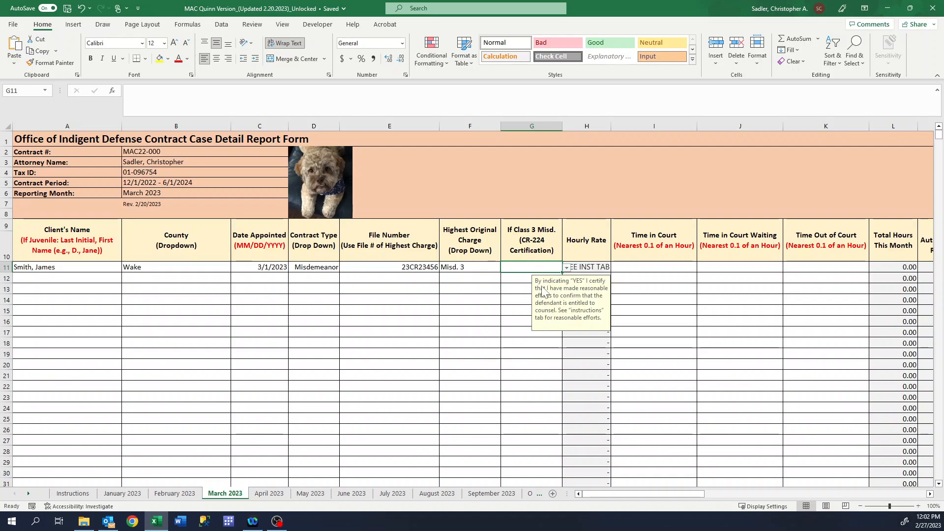
{"action": "left_click", "coordinate": [568, 268]}
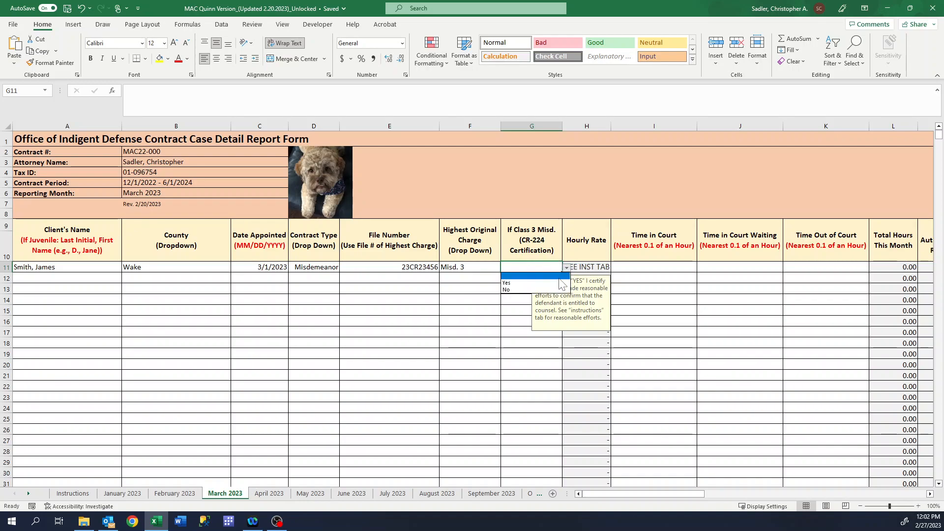
{"action": "left_click", "coordinate": [566, 268]}
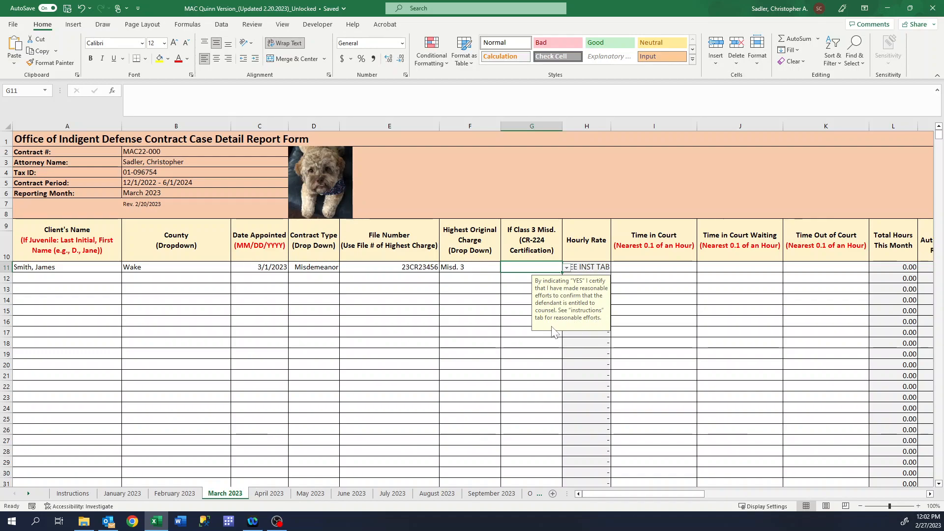
View the Instructions sheet's Class 3 misdemeanor READ ME and Reasonable Efforts guidance
{"action": "left_click", "coordinate": [73, 493]}
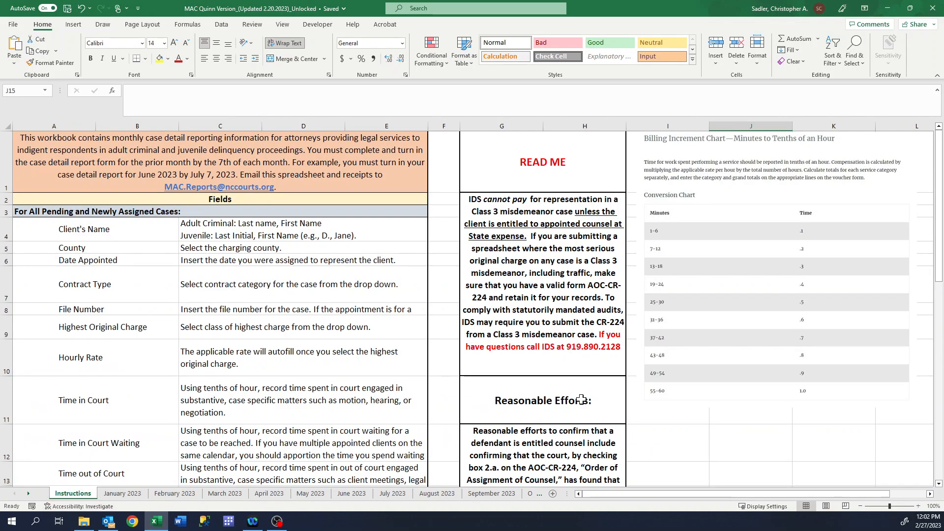
{"action": "scroll", "coordinate": [584, 403], "scroll_direction": "down", "scroll_amount": 3}
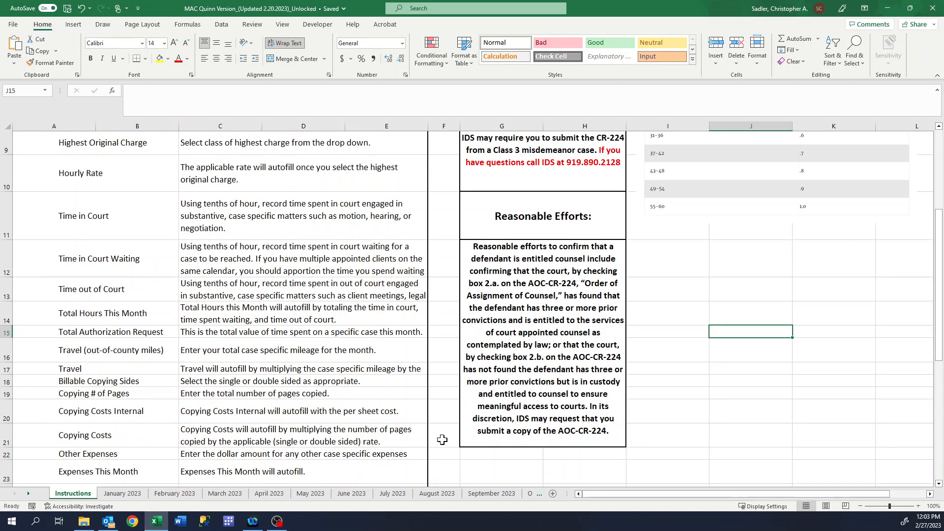
On March 2023, certify G11's Class 3 misdemeanor as Yes after testing No, giving $65.00 hourly
{"action": "left_click", "coordinate": [228, 496]}
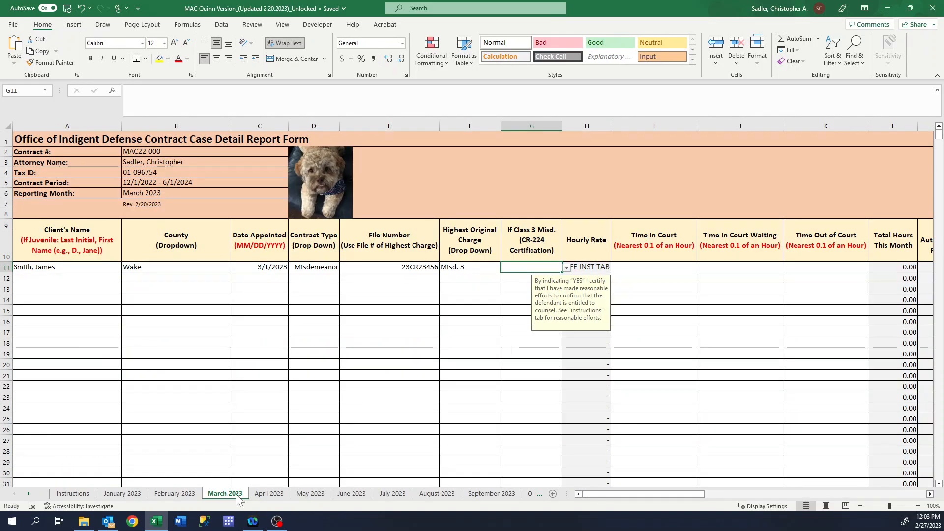
{"action": "left_click", "coordinate": [568, 268]}
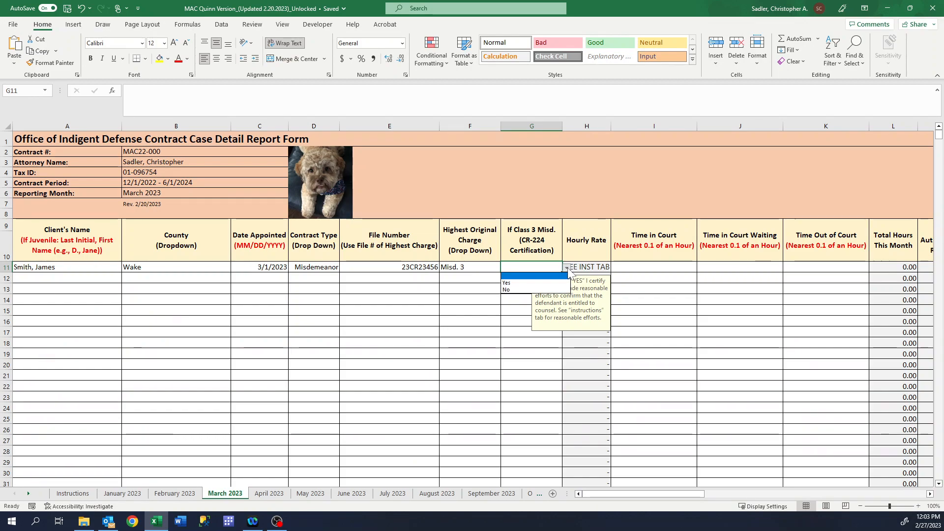
{"action": "left_click", "coordinate": [507, 283]}
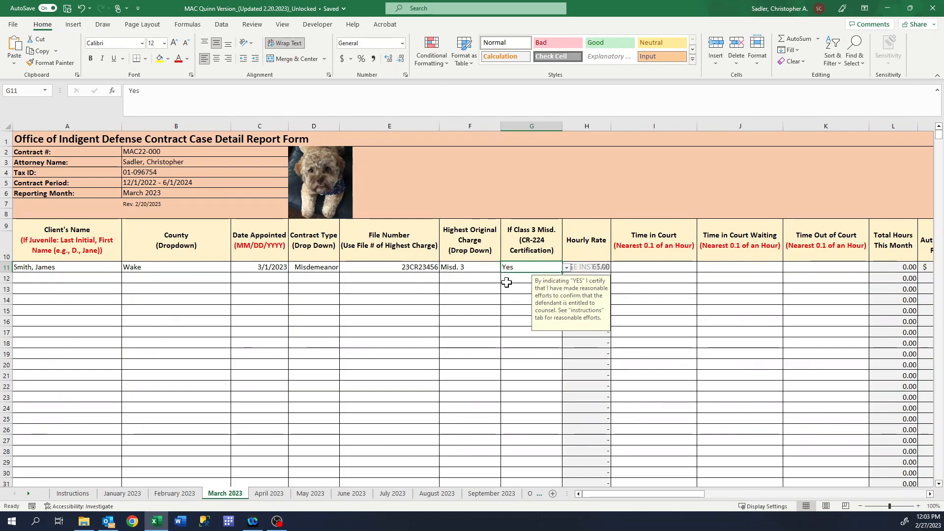
{"action": "left_click", "coordinate": [640, 267]}
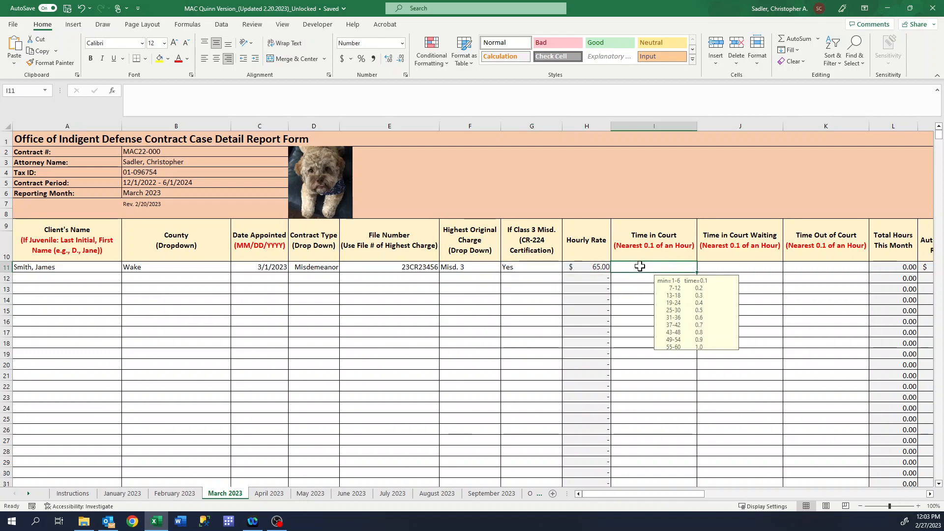
{"action": "left_click", "coordinate": [542, 268]}
{"action": "left_click", "coordinate": [567, 268]}
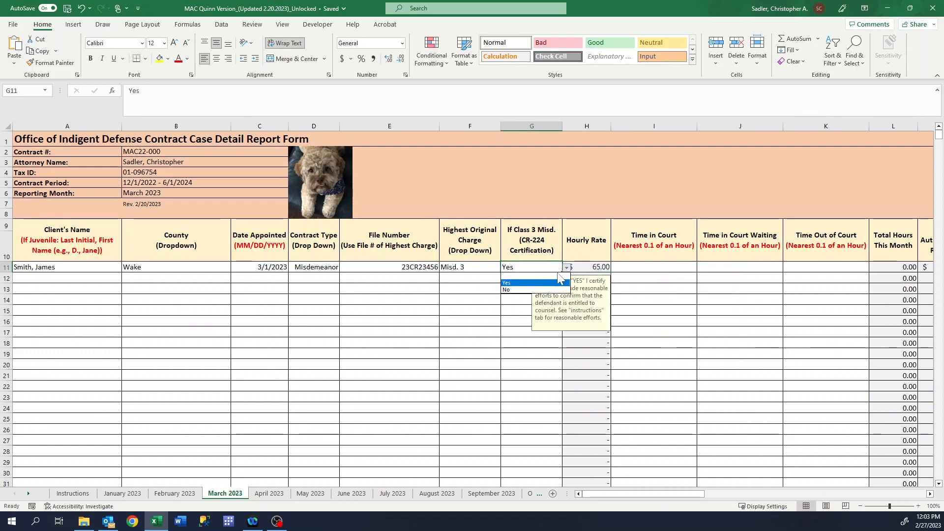
{"action": "left_click", "coordinate": [521, 291]}
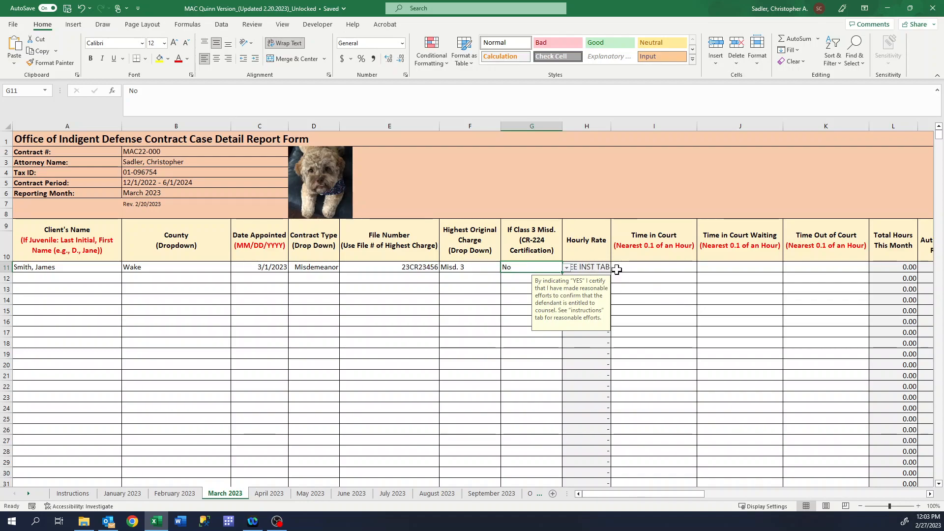
{"action": "left_click", "coordinate": [567, 268]}
{"action": "left_click", "coordinate": [517, 282]}
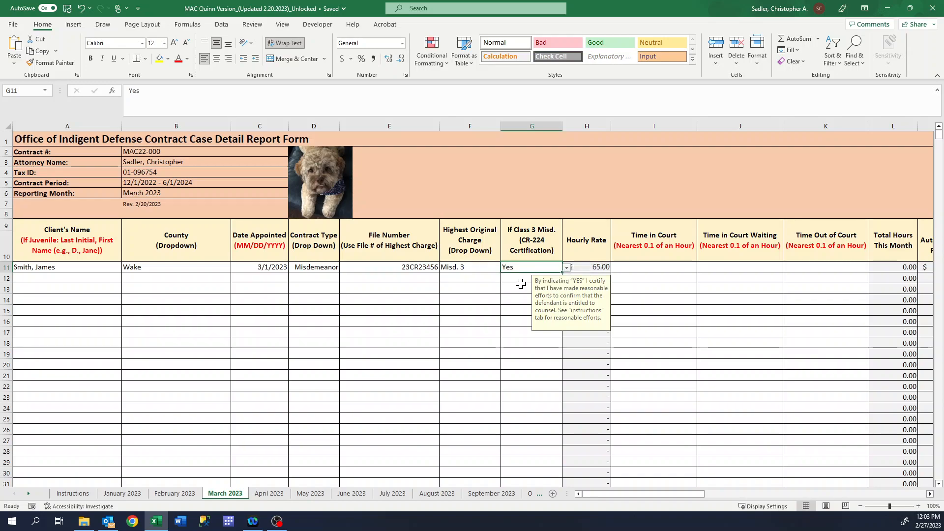
{"action": "left_click", "coordinate": [666, 269]}
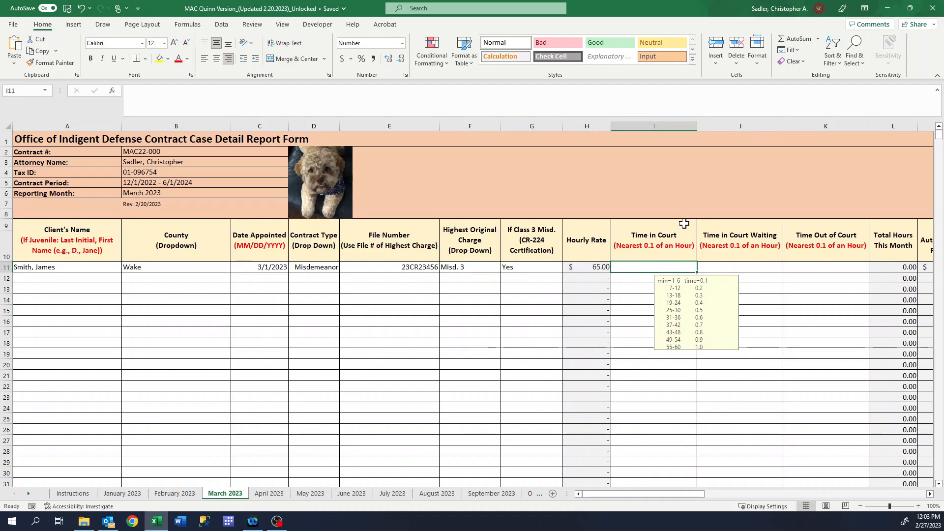
Enter 5.3 court hours, 1.7 waiting hours and 13.4 out-of-court hours, totaling 20.40
{"action": "type", "text": "5."}
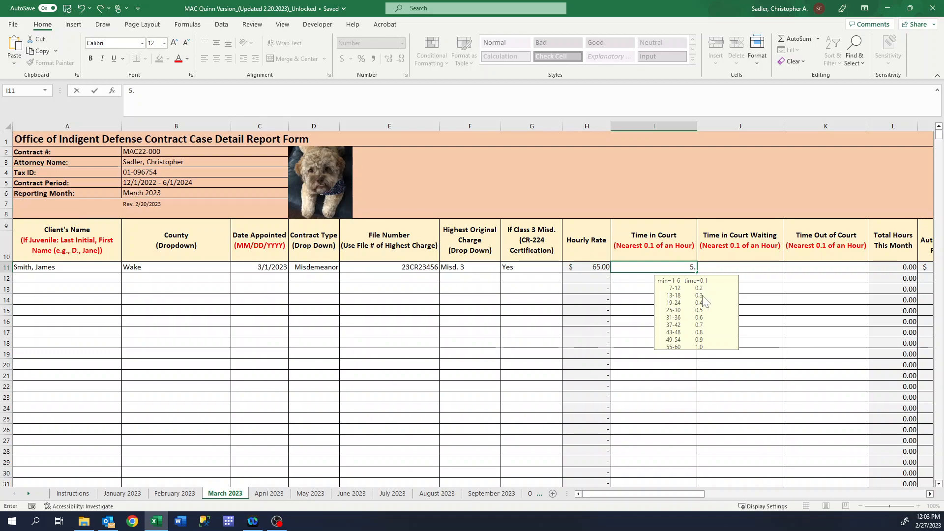
{"action": "type", "text": "3"}
{"action": "left_click", "coordinate": [746, 268]}
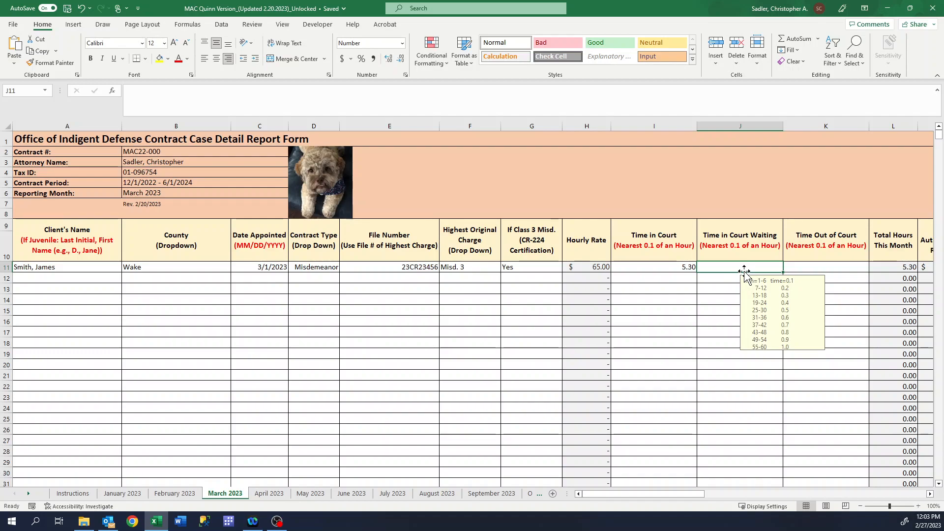
{"action": "type", "text": "1"}
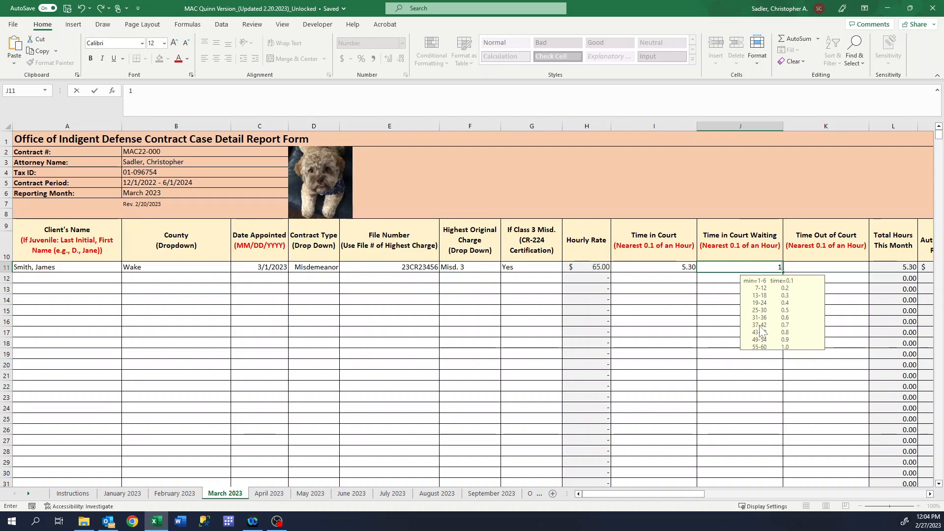
{"action": "type", "text": ".7"}
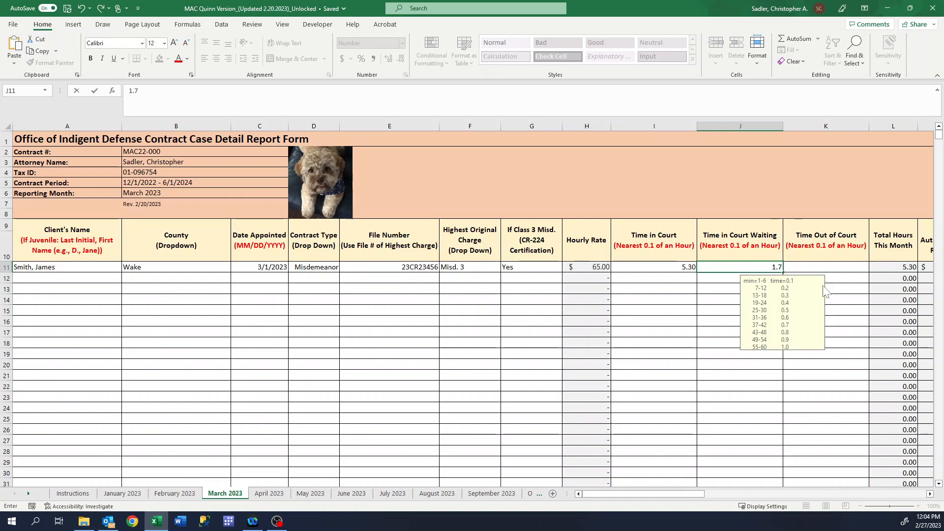
{"action": "left_click", "coordinate": [833, 268]}
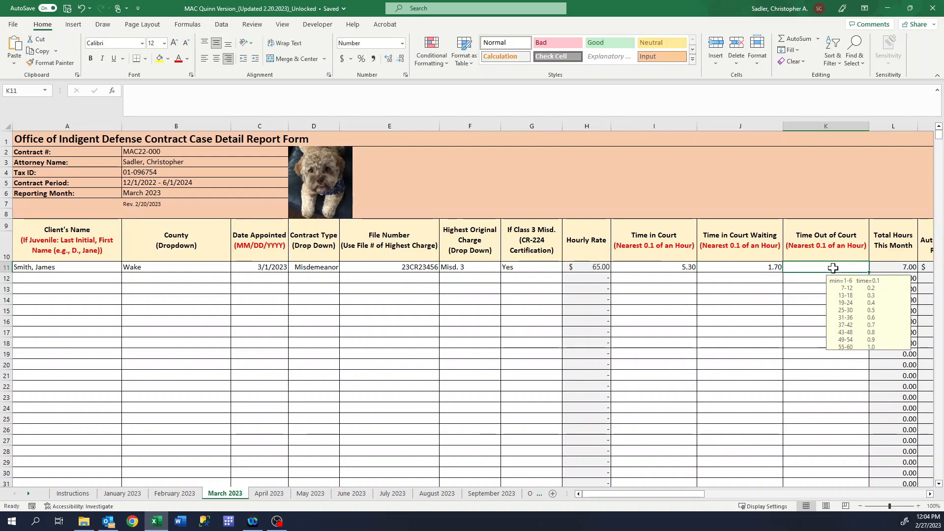
{"action": "type", "text": "13"}
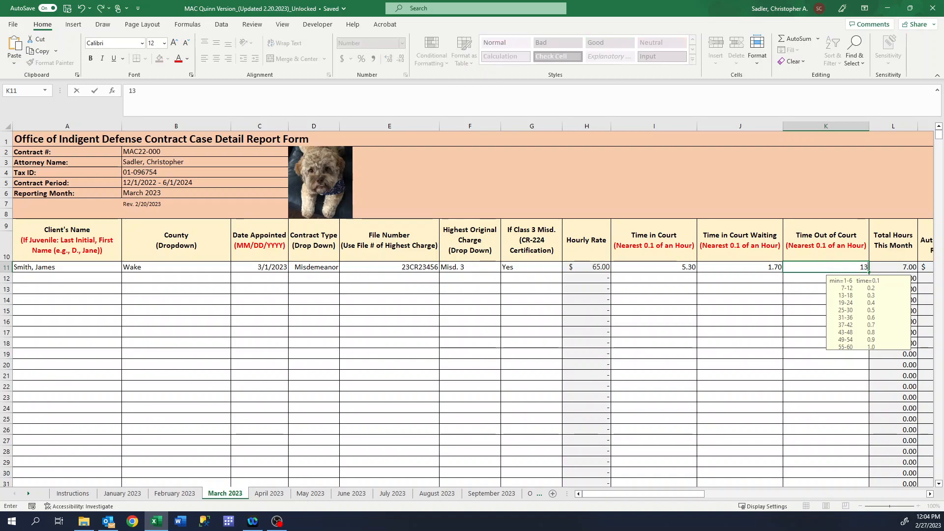
{"action": "type", "text": "."}
{"action": "type", "text": "4"}
{"action": "key", "text": "Return"}
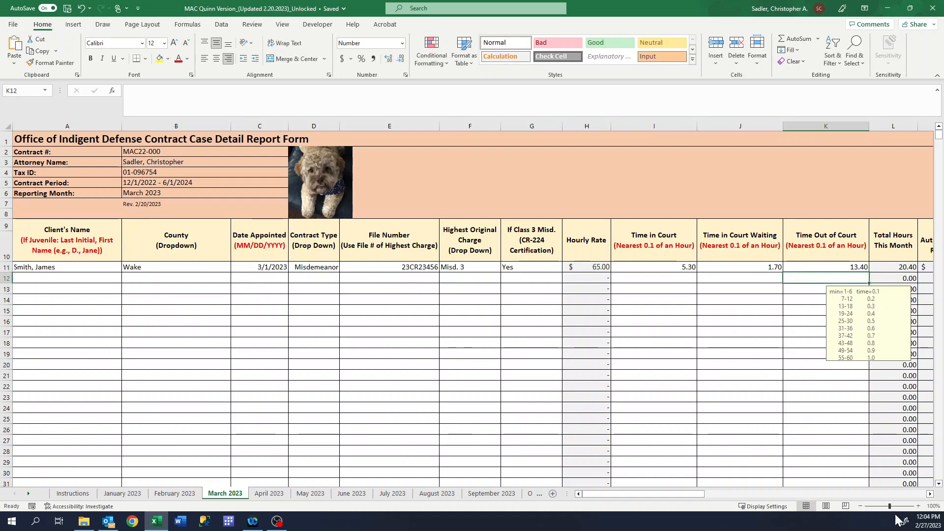
Enter 8 out-of-county travel miles in N11 and confirm Travel computes to $5.00
{"action": "left_click", "coordinate": [930, 495]}
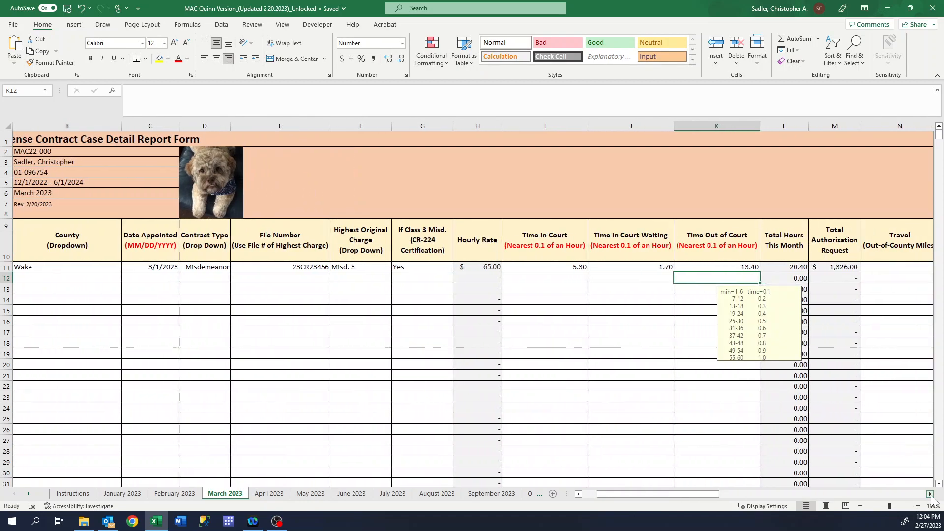
{"action": "left_click", "coordinate": [931, 494]}
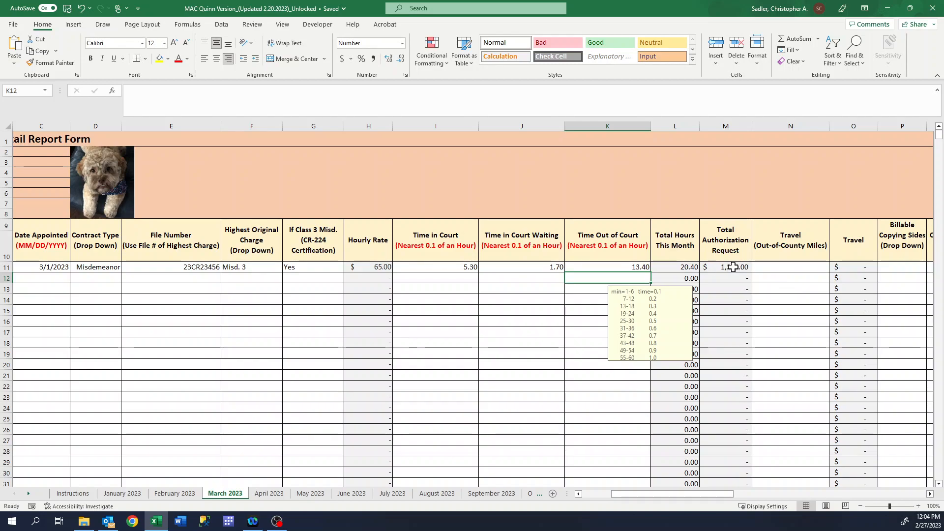
{"action": "left_click", "coordinate": [810, 267]}
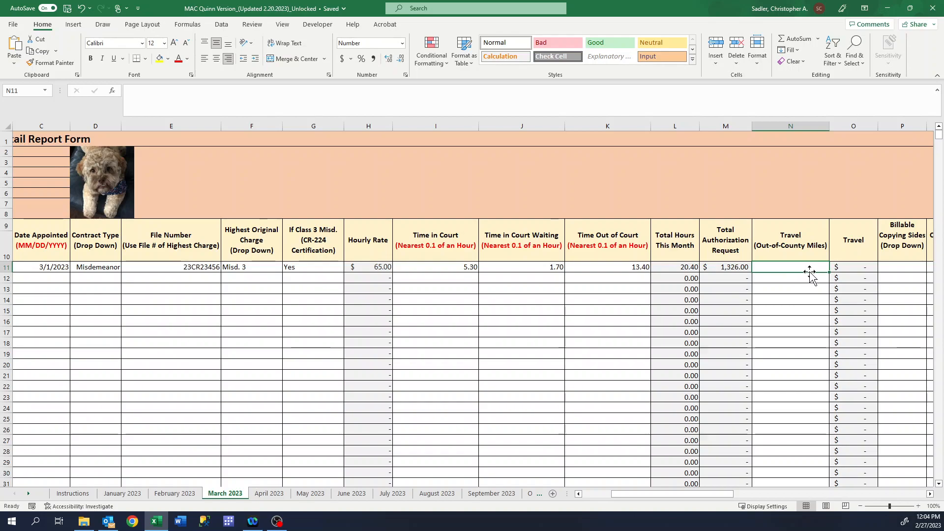
{"action": "type", "text": "8"}
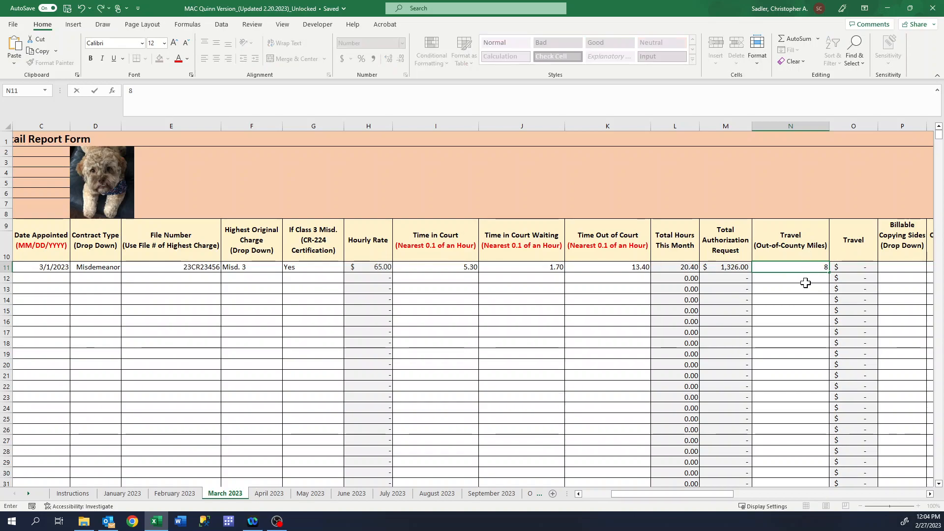
{"action": "key", "text": "Return"}
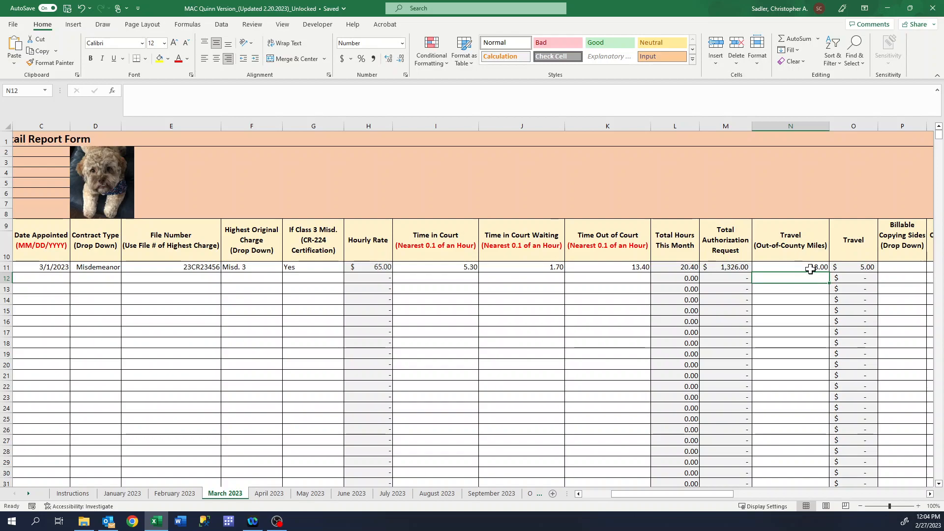
{"action": "left_click", "coordinate": [864, 267]}
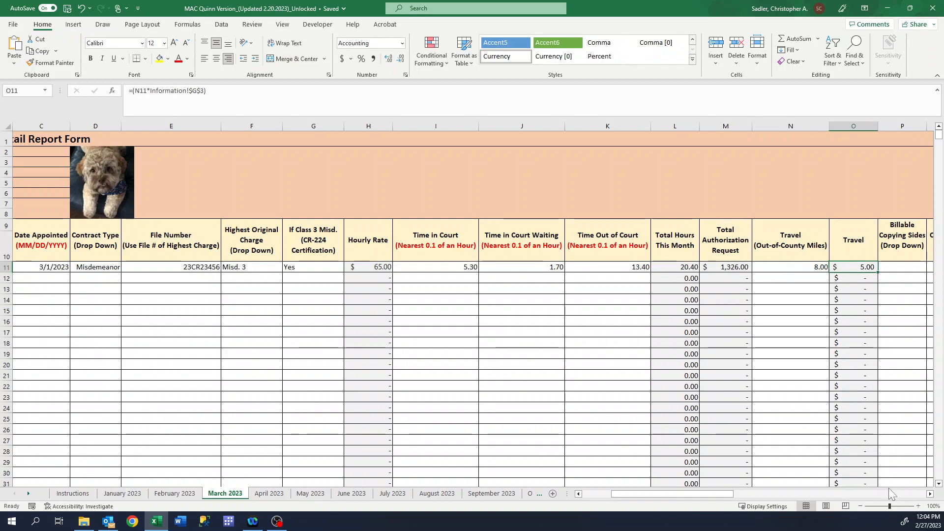
{"action": "left_click", "coordinate": [931, 495]}
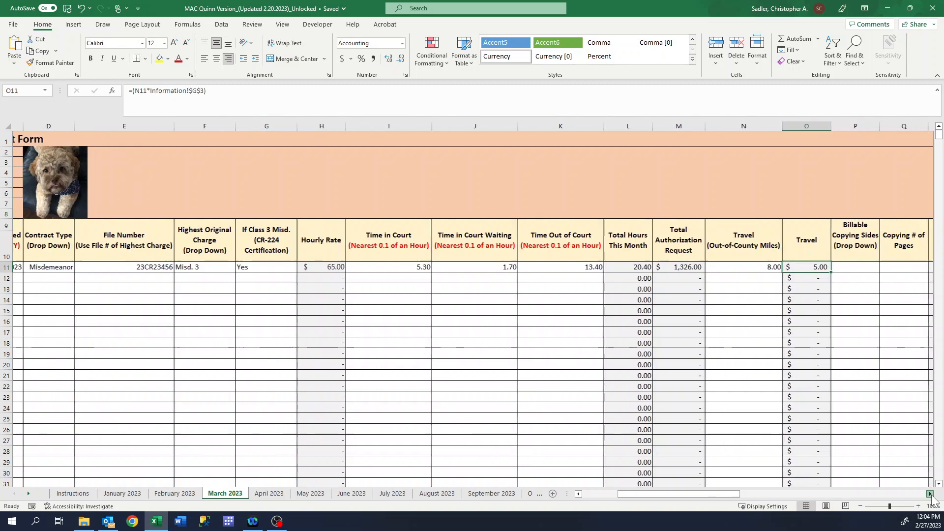
{"action": "left_click", "coordinate": [931, 495]}
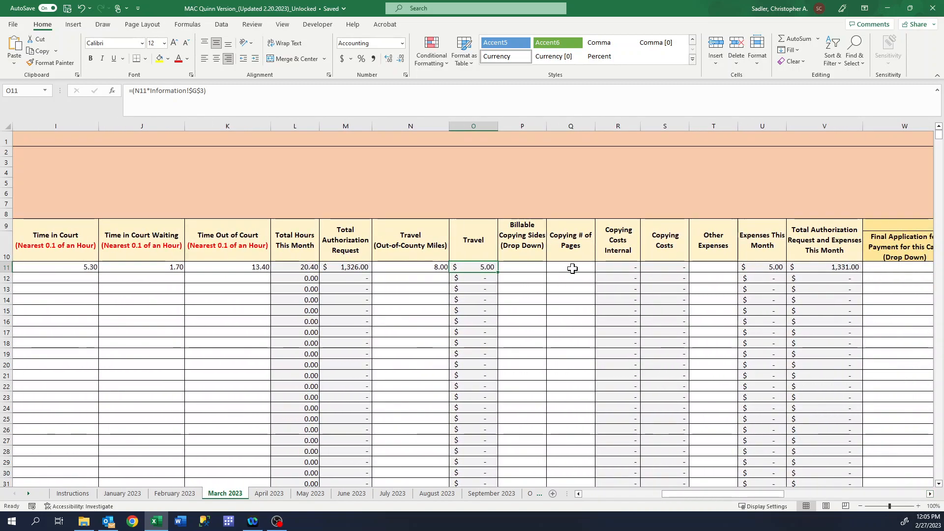
Set P11 copying sides to Double and Q11 pages to 5, making Copying Costs $0.80
{"action": "left_click", "coordinate": [534, 267]}
{"action": "left_click", "coordinate": [552, 268]}
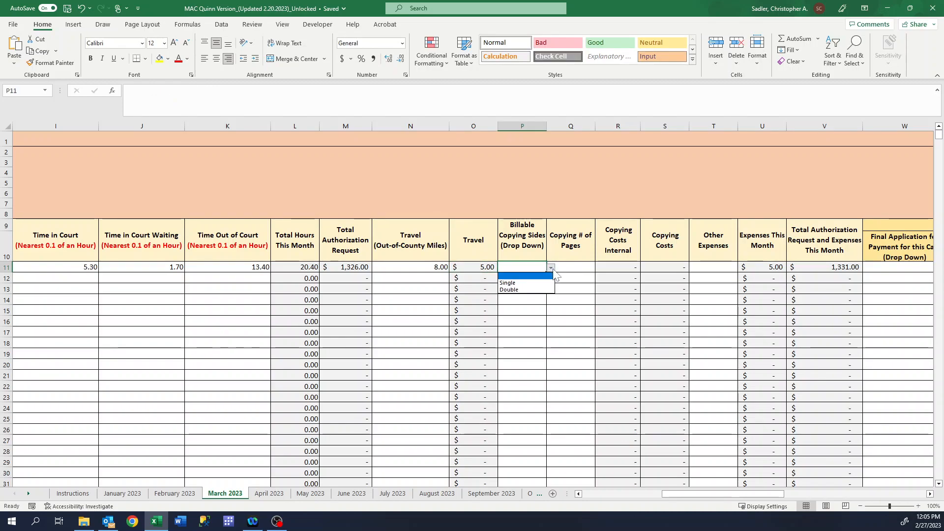
{"action": "left_click", "coordinate": [522, 290]}
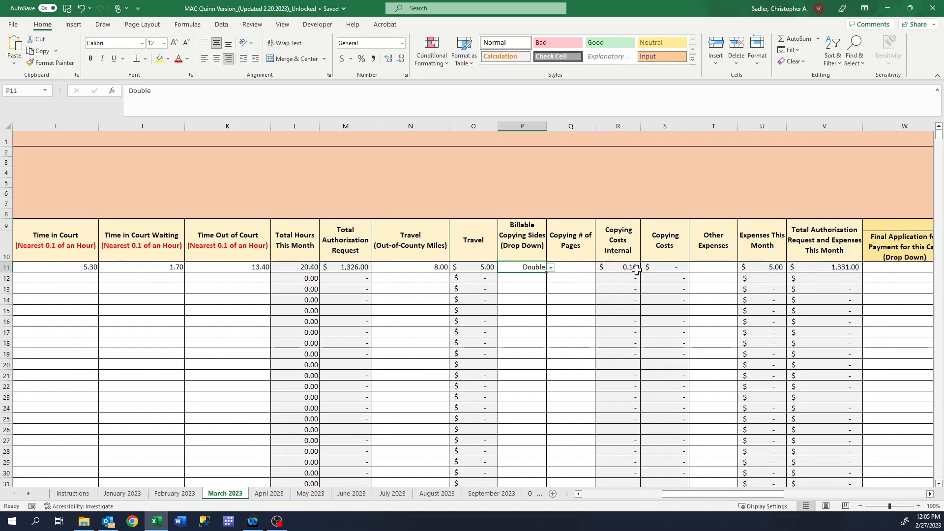
{"action": "left_click", "coordinate": [551, 267]}
{"action": "left_click", "coordinate": [545, 279]}
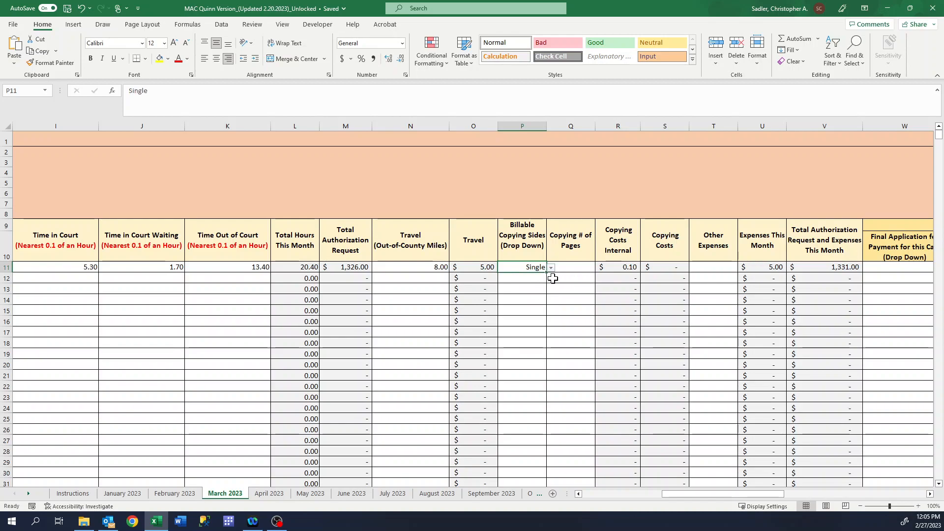
{"action": "left_click", "coordinate": [551, 267]}
{"action": "left_click", "coordinate": [544, 289]}
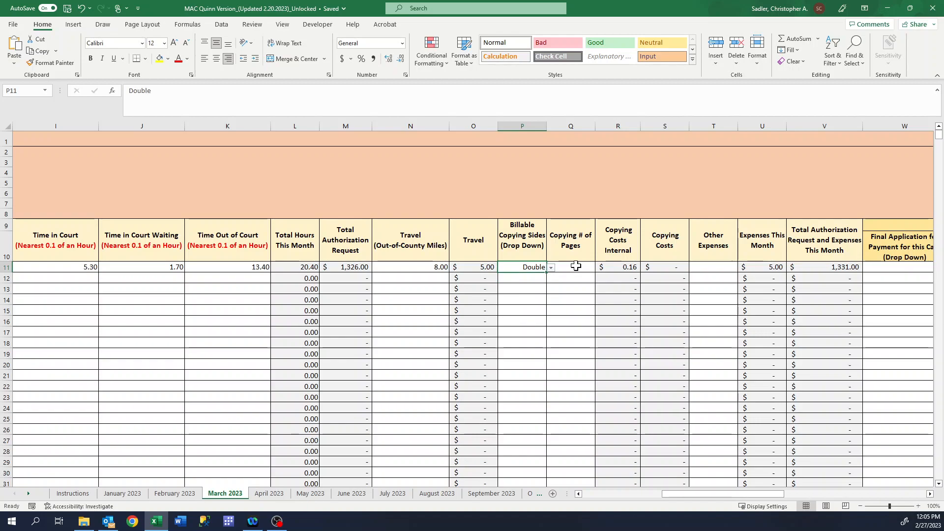
{"action": "left_click", "coordinate": [574, 270]}
{"action": "type", "text": "5"}
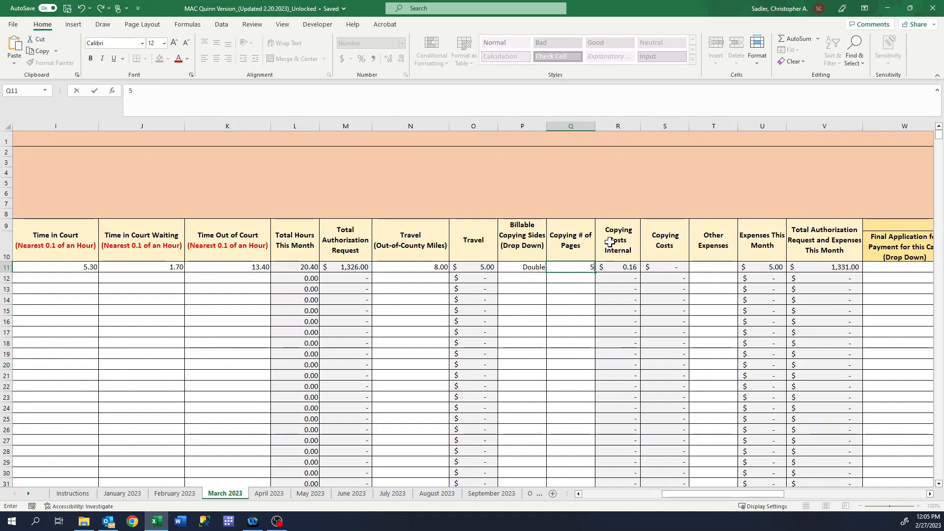
{"action": "left_click", "coordinate": [704, 267]}
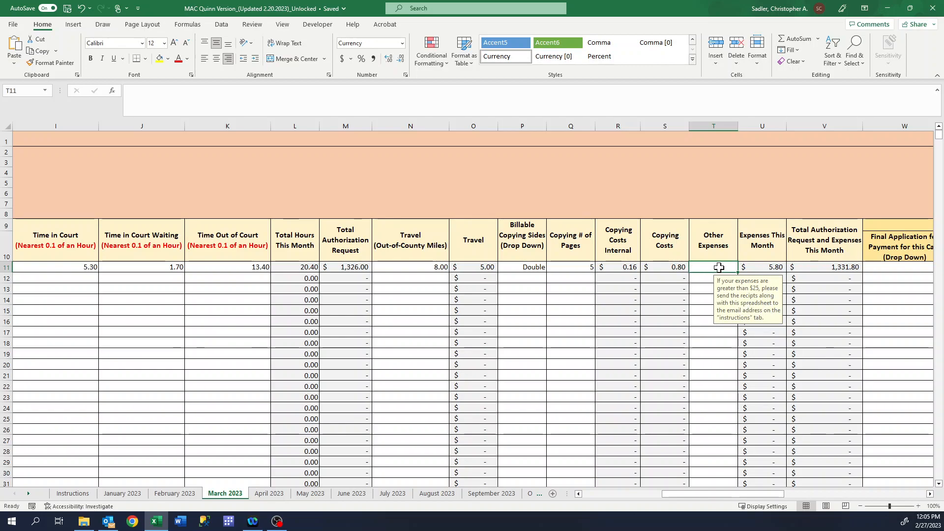
Enter $9 in T11's Other Expenses, lifting the total to $1,340.80
{"action": "type", "text": "9"}
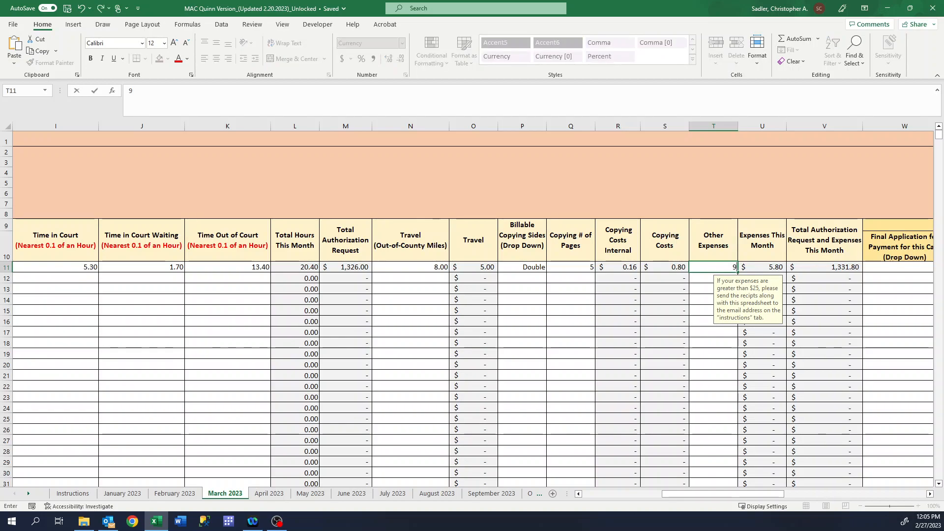
{"action": "key", "text": "Return"}
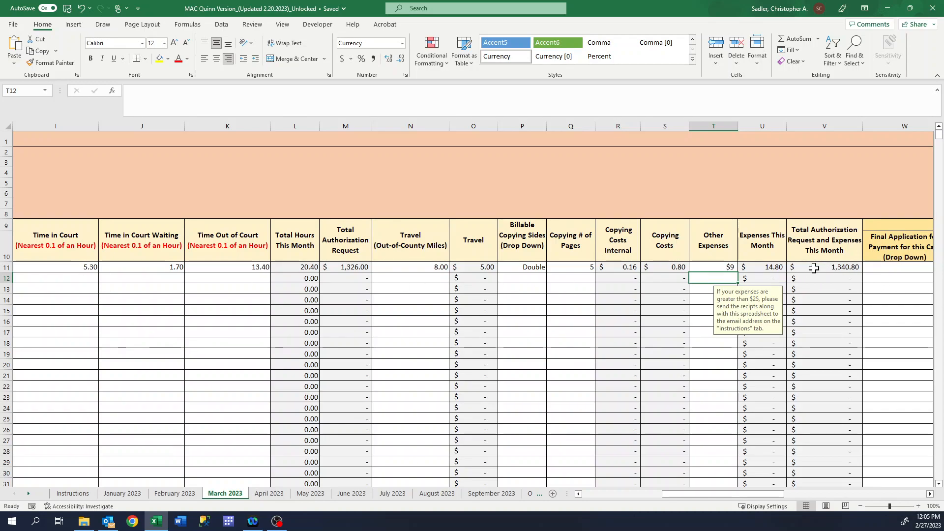
Set W11's Final Application for Payment to Yes, after briefly trying No and blank
{"action": "left_click", "coordinate": [929, 495]}
{"action": "left_click", "coordinate": [929, 494]}
{"action": "left_click", "coordinate": [930, 494]}
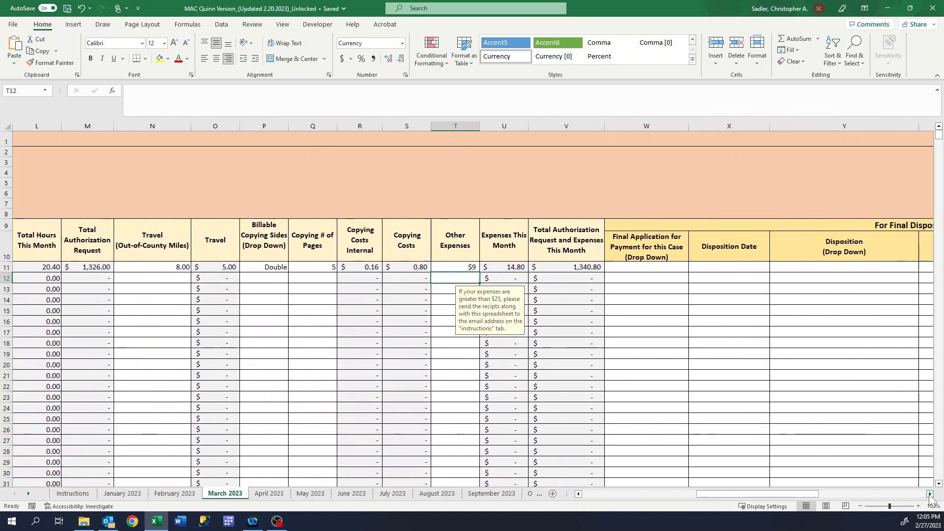
{"action": "left_click", "coordinate": [930, 494]}
{"action": "left_click", "coordinate": [610, 266]}
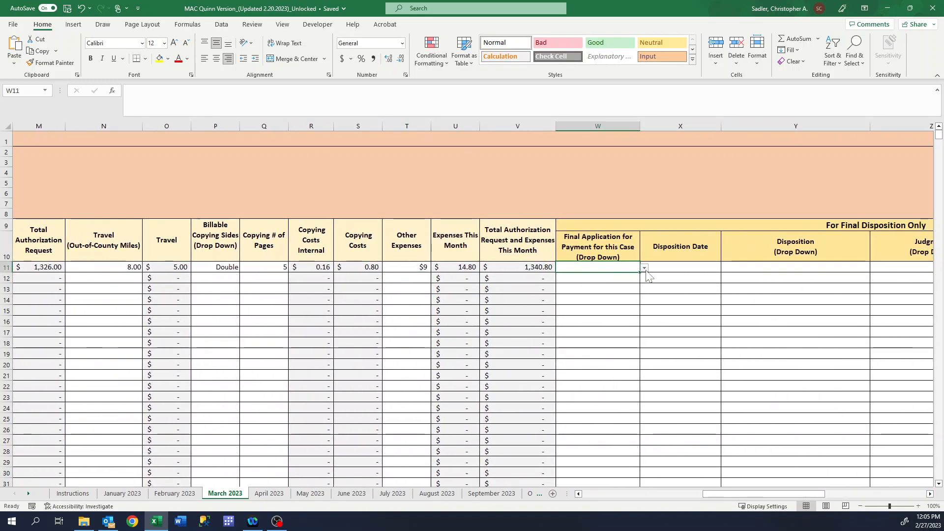
{"action": "left_click", "coordinate": [645, 268]}
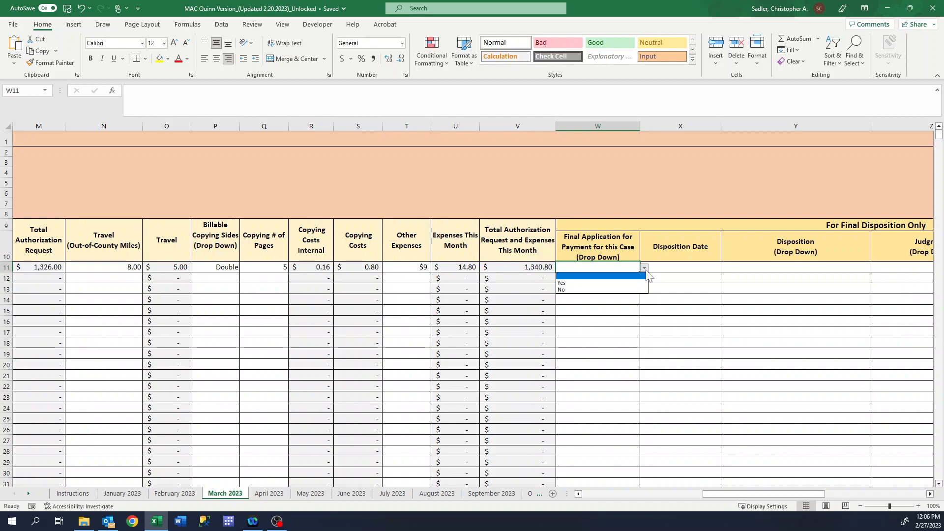
{"action": "left_click", "coordinate": [604, 283]}
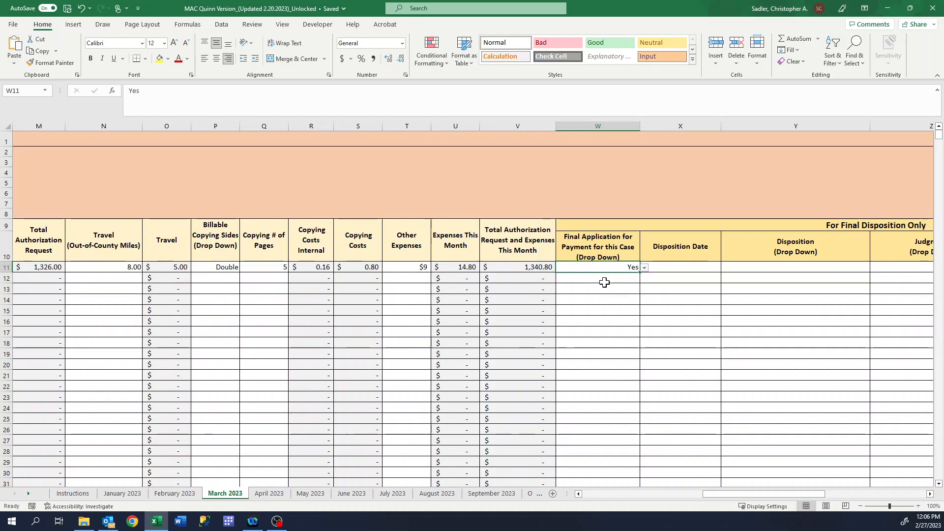
{"action": "left_click", "coordinate": [645, 269]}
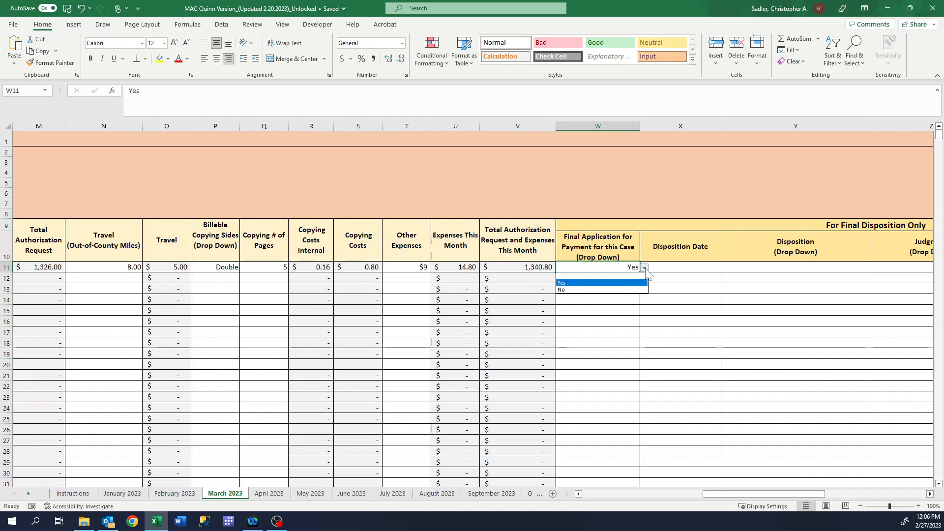
{"action": "left_click", "coordinate": [584, 296]}
{"action": "left_click", "coordinate": [645, 269]}
{"action": "left_click", "coordinate": [607, 274]}
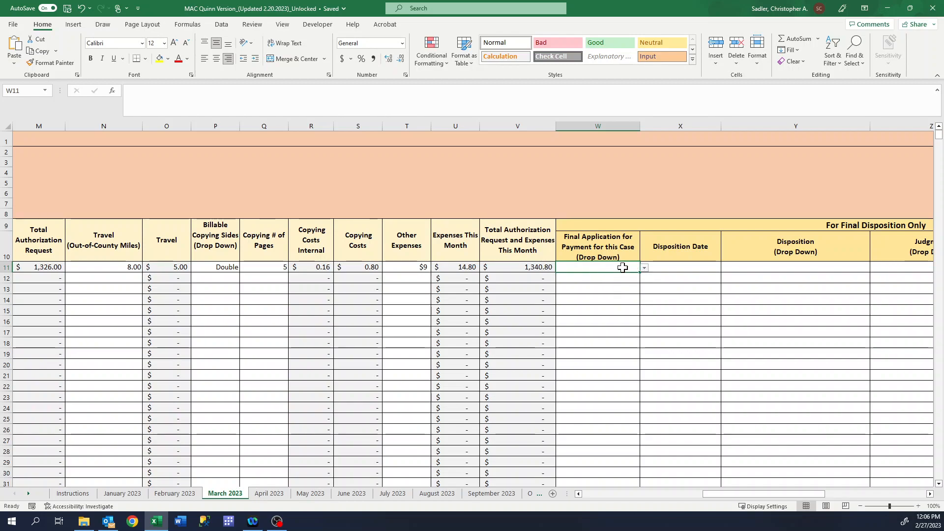
{"action": "left_click", "coordinate": [645, 269]}
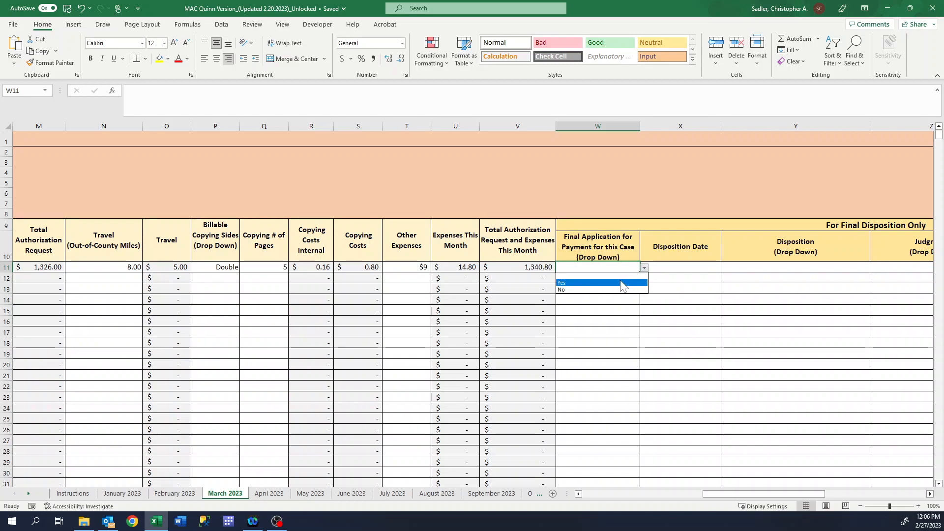
{"action": "left_click", "coordinate": [592, 282]}
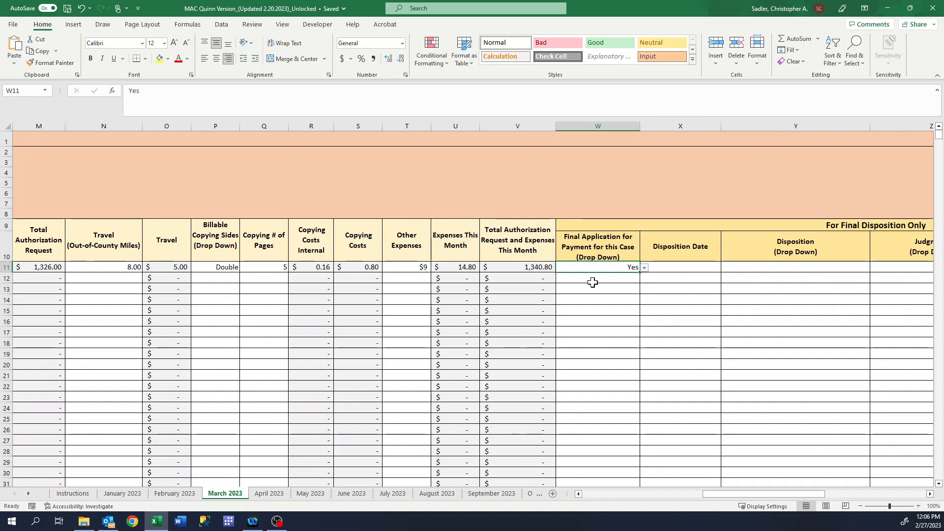
{"action": "left_click", "coordinate": [692, 270]}
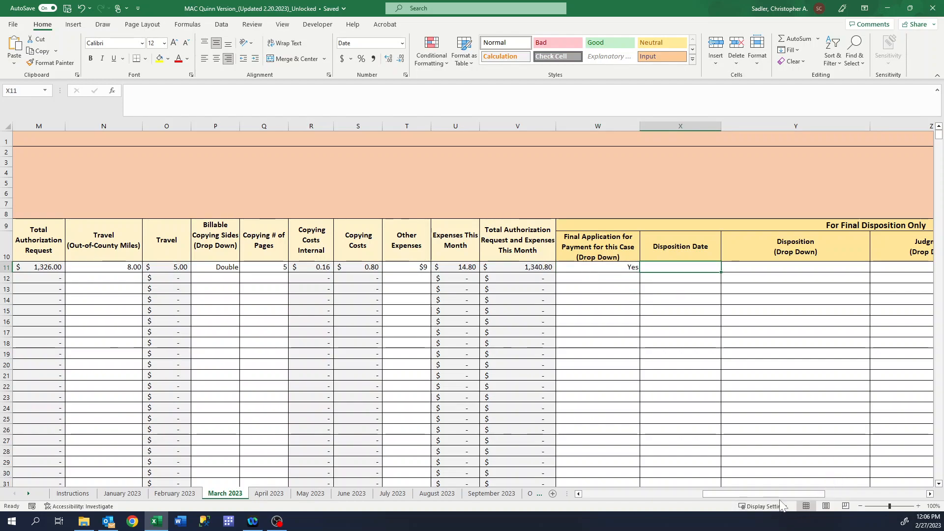
{"action": "mouse_move", "coordinate": [780, 492]}
{"action": "left_mouse_down"}
{"action": "mouse_move", "coordinate": [642, 509]}
{"action": "mouse_move", "coordinate": [782, 494]}
{"action": "left_mouse_up"}
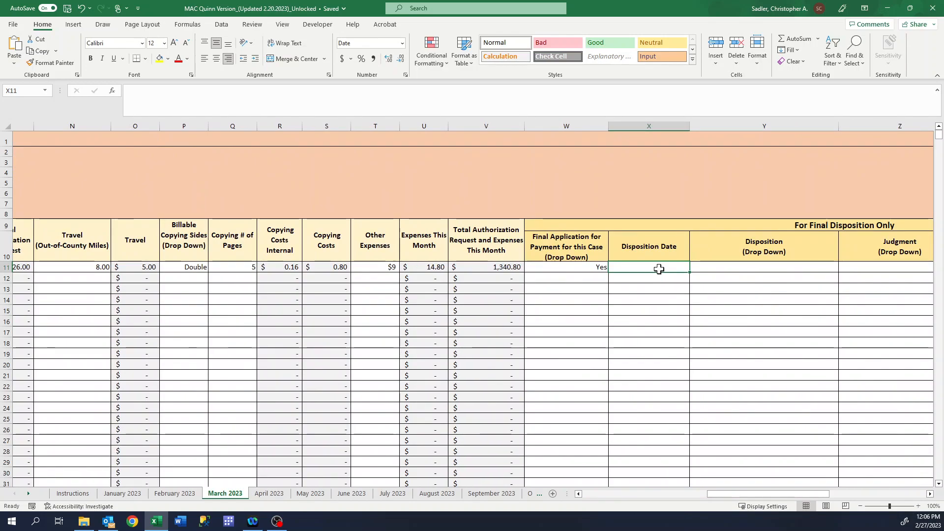
{"action": "type", "text": "2/1/"}
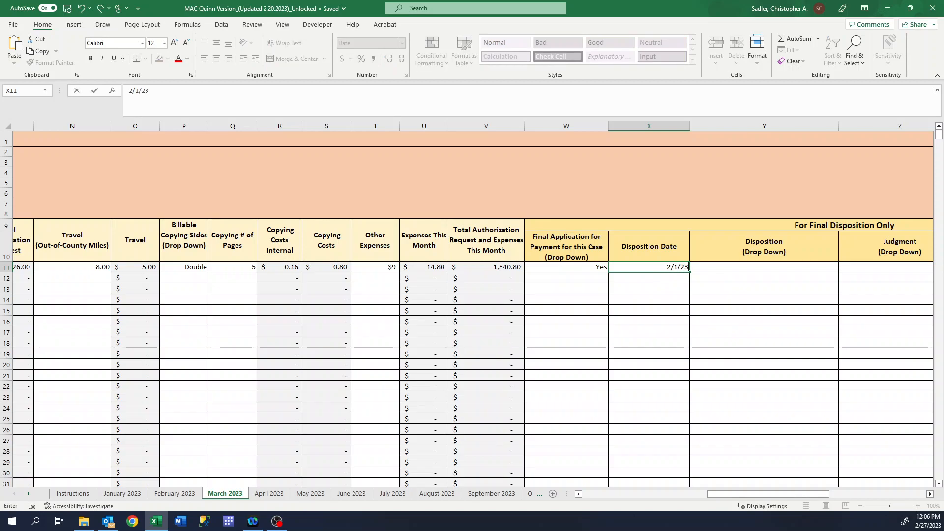
{"action": "type", "text": "23"}
{"action": "key", "text": "Return"}
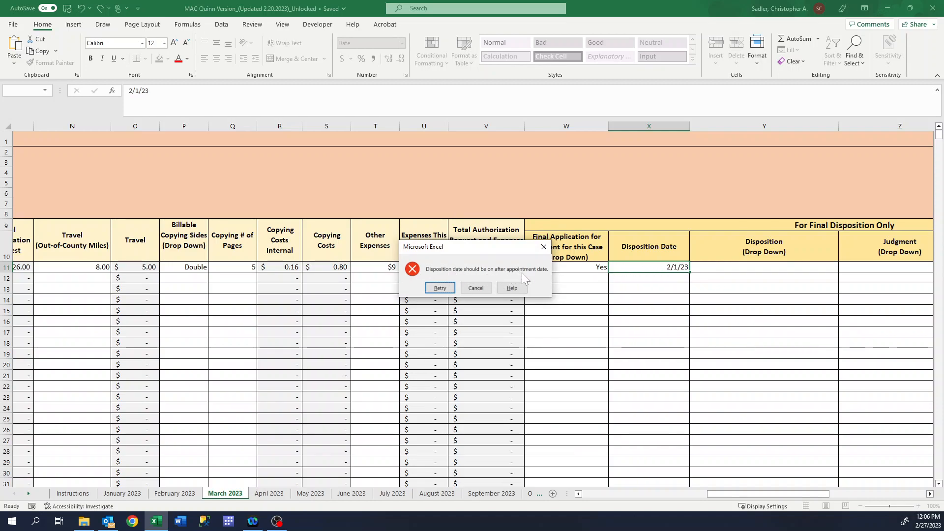
{"action": "left_click", "coordinate": [545, 247]}
{"action": "mouse_move", "coordinate": [790, 494]}
{"action": "left_mouse_down"}
{"action": "mouse_move", "coordinate": [605, 492]}
{"action": "mouse_move", "coordinate": [778, 504]}
{"action": "left_mouse_up"}
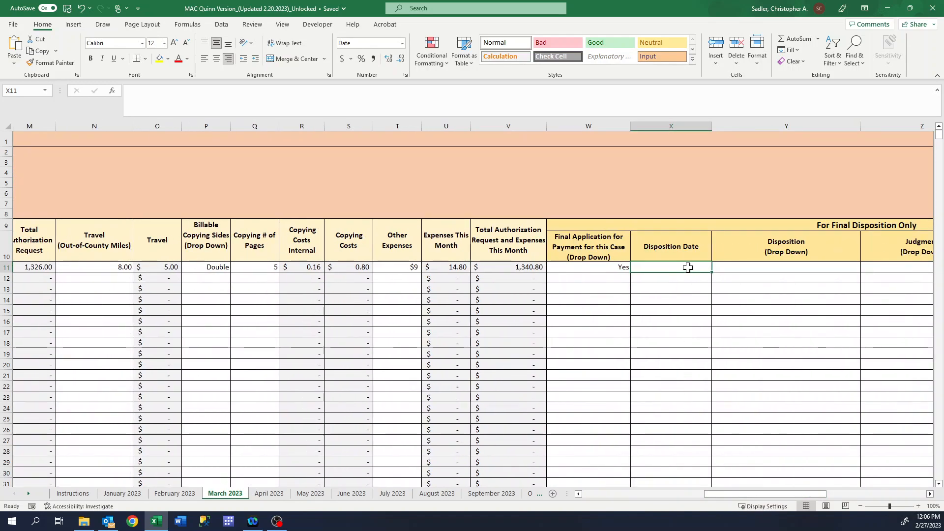
{"action": "type", "text": "3/"}
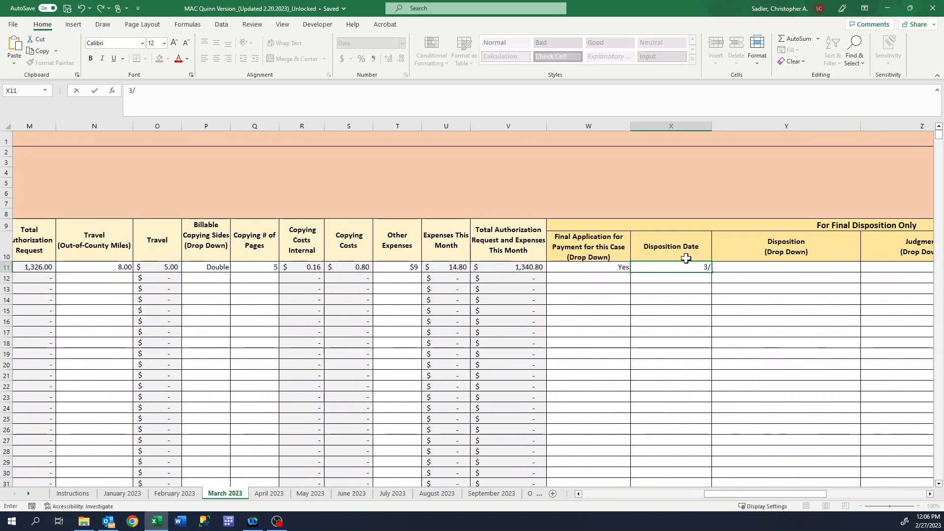
{"action": "type", "text": "1/2023"}
{"action": "key", "text": "Return"}
{"action": "left_click", "coordinate": [692, 267]}
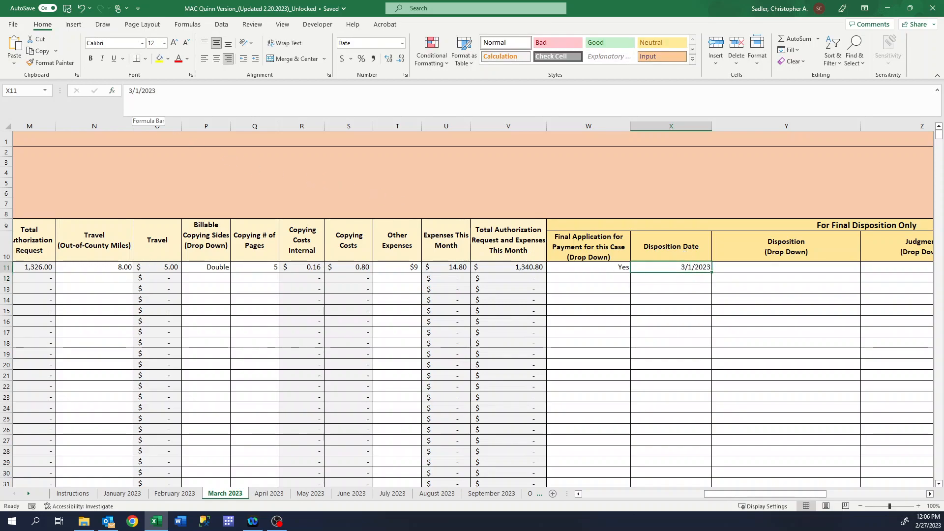
{"action": "double_click", "coordinate": [137, 90]}
{"action": "type", "text": "23"}
{"action": "key", "text": "Return"}
{"action": "left_click", "coordinate": [678, 268]}
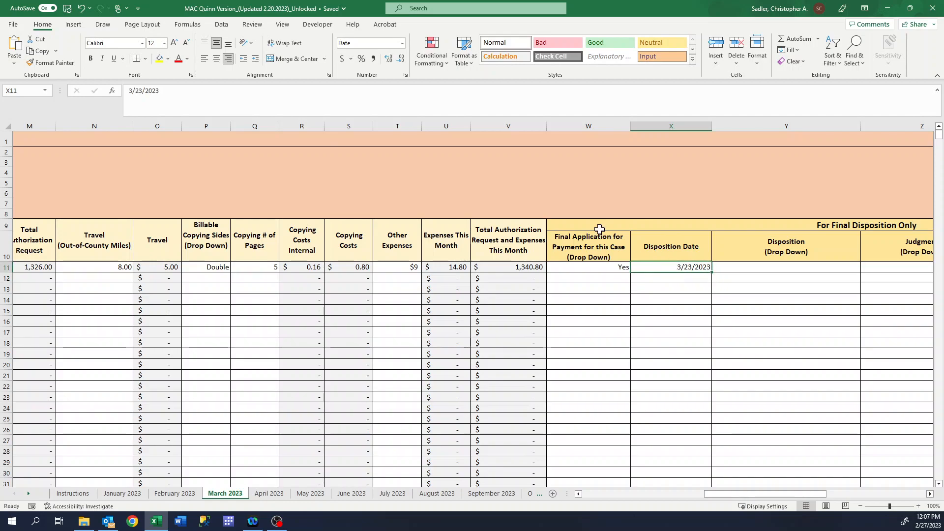
{"action": "left_click", "coordinate": [130, 91]}
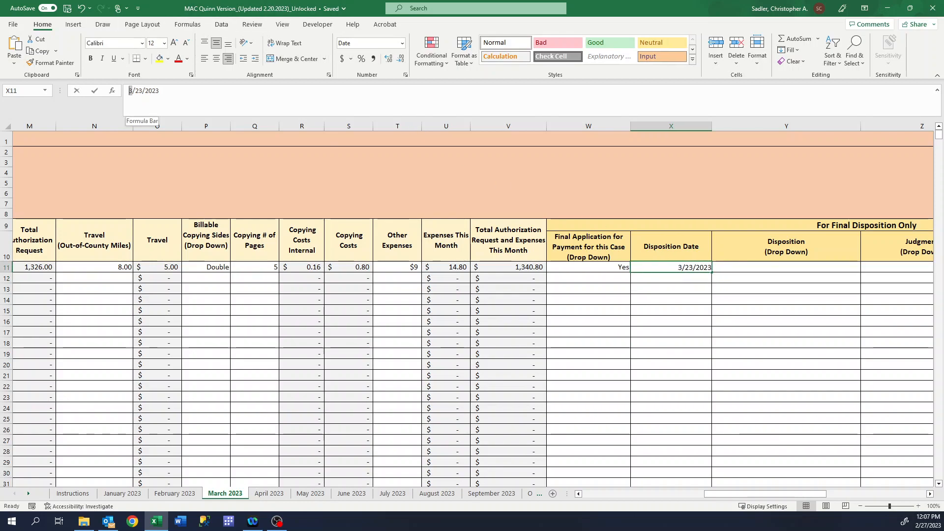
{"action": "left_click", "coordinate": [129, 90]}
{"action": "key", "text": "Delete"}
{"action": "type", "text": "2"}
{"action": "key", "text": "Return"}
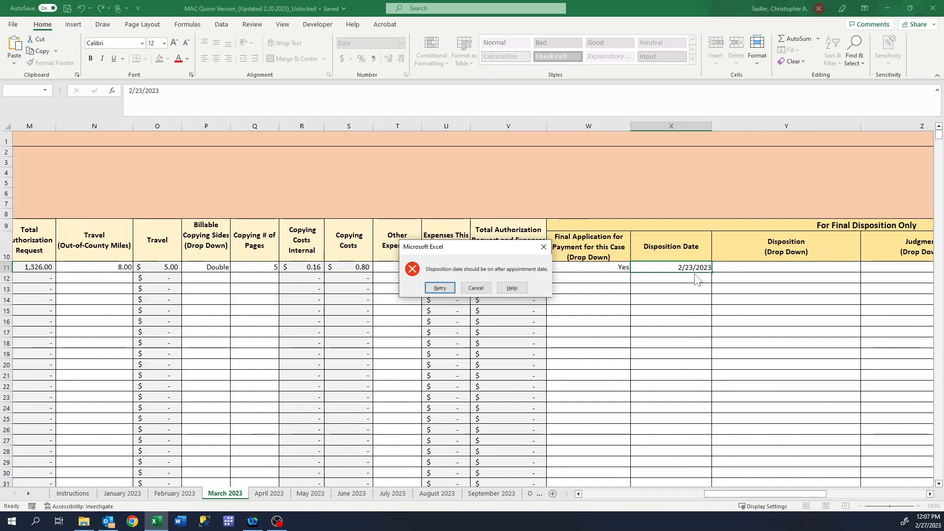
{"action": "left_click", "coordinate": [476, 289]}
Discard the rejected date edit and set Disposition to Guilty Plea During Trial: Other Offense
{"action": "left_click", "coordinate": [670, 279]}
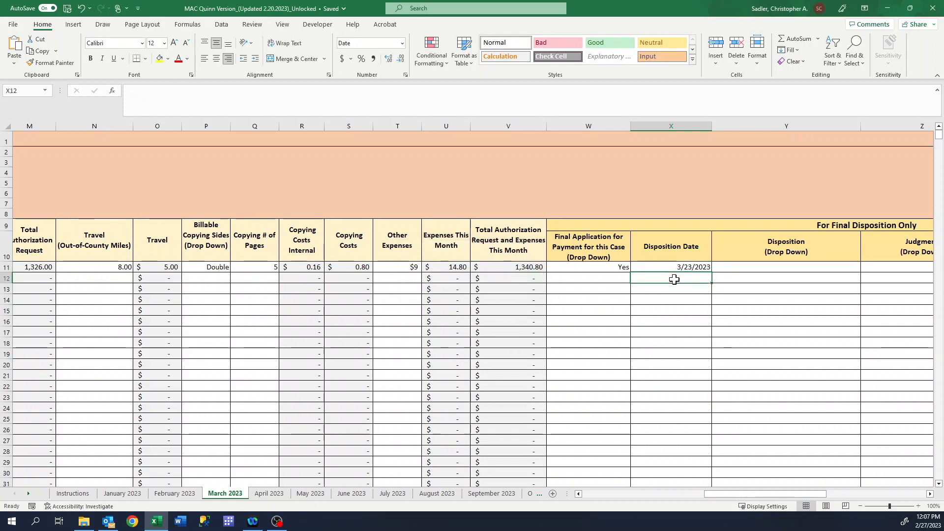
{"action": "left_click_drag", "start_coordinate": [814, 494], "coordinate": [841, 494]}
{"action": "left_click", "coordinate": [654, 267]}
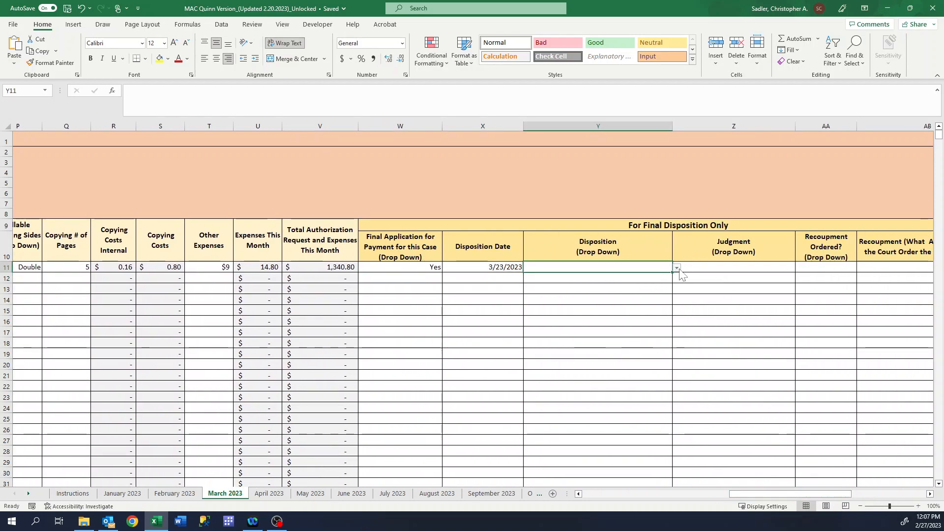
{"action": "left_click", "coordinate": [677, 270]}
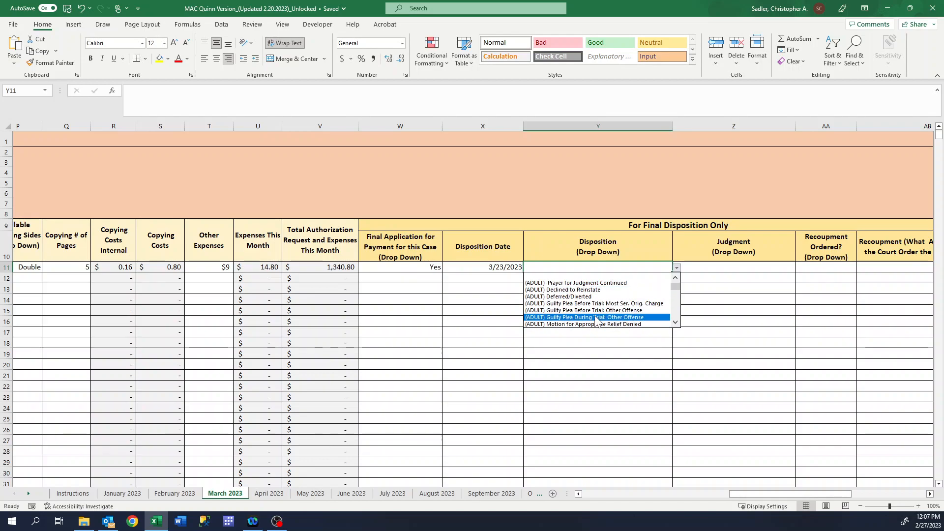
{"action": "left_click", "coordinate": [612, 318]}
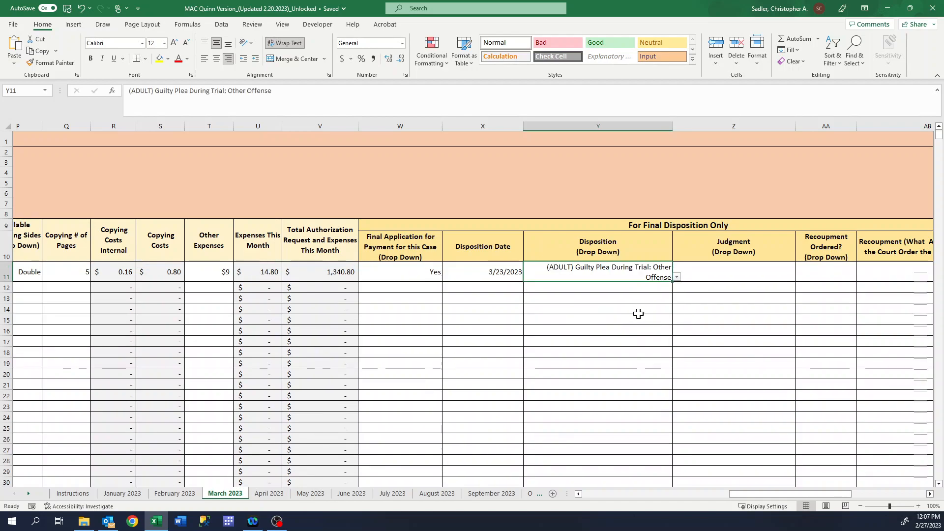
Set the client's Judgment to Active Sentence
{"action": "left_click", "coordinate": [704, 272]}
{"action": "left_click", "coordinate": [800, 278]}
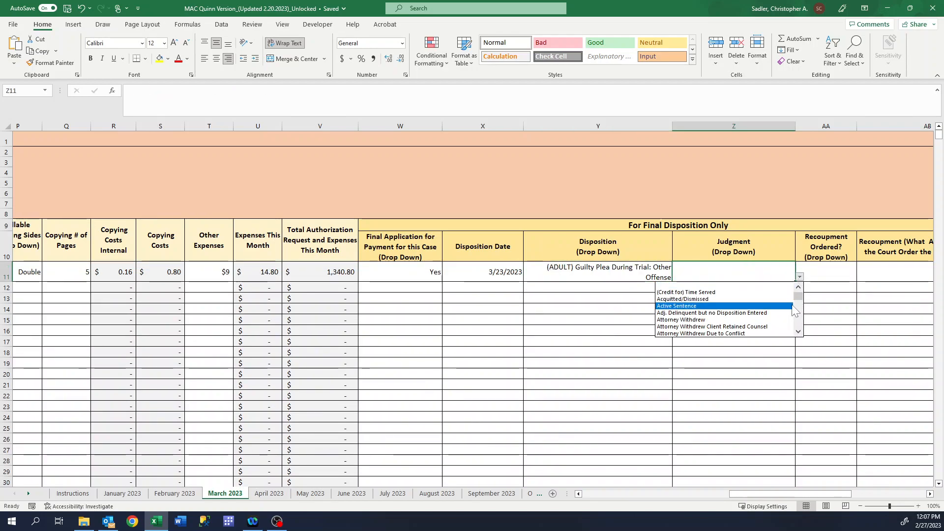
{"action": "left_click", "coordinate": [775, 307]}
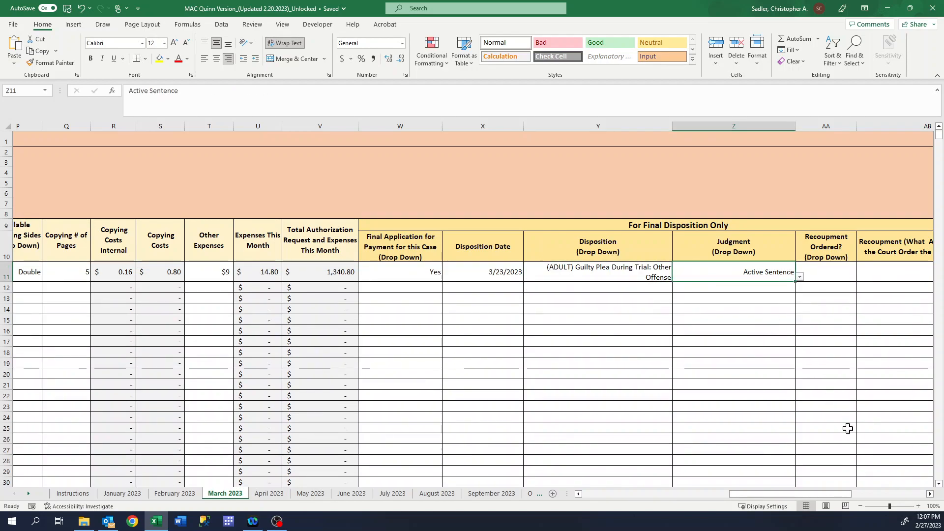
Set Recoupment Ordered to Yes for row 11
{"action": "left_click", "coordinate": [930, 494]}
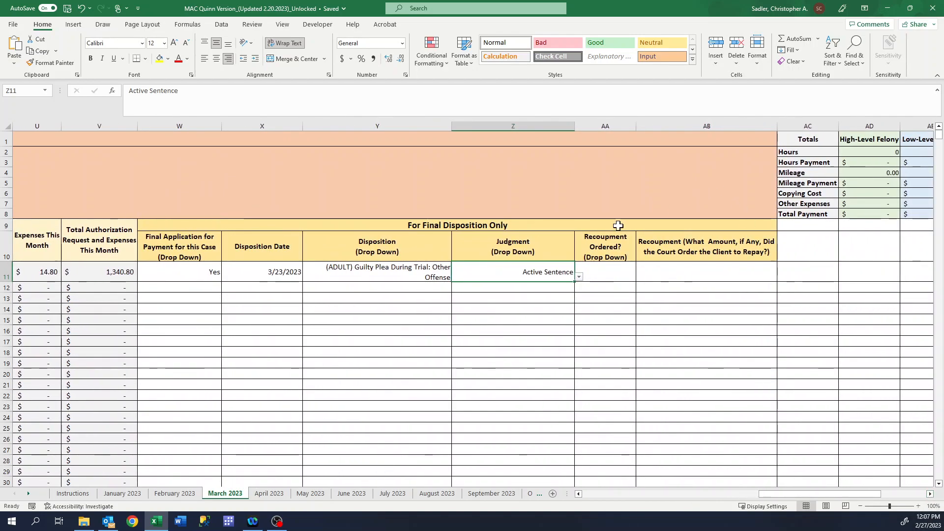
{"action": "left_click", "coordinate": [608, 278]}
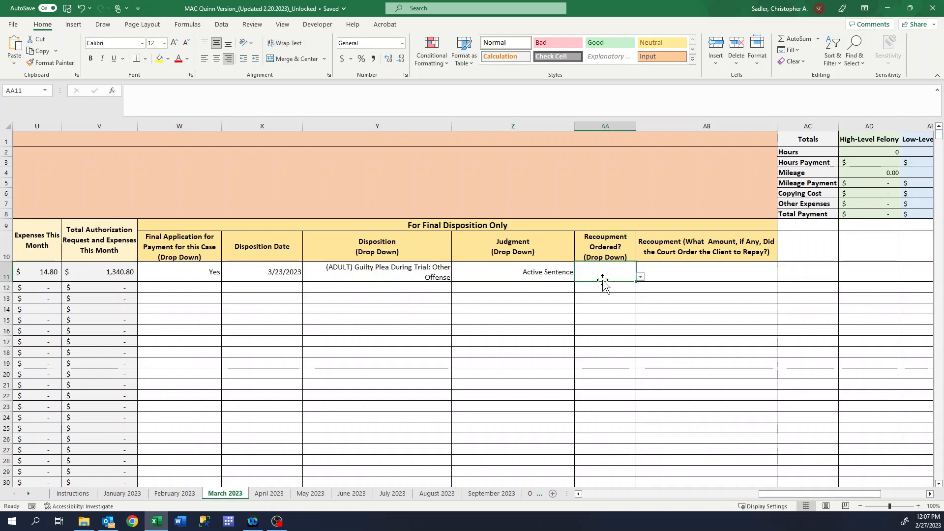
{"action": "left_click", "coordinate": [641, 277]}
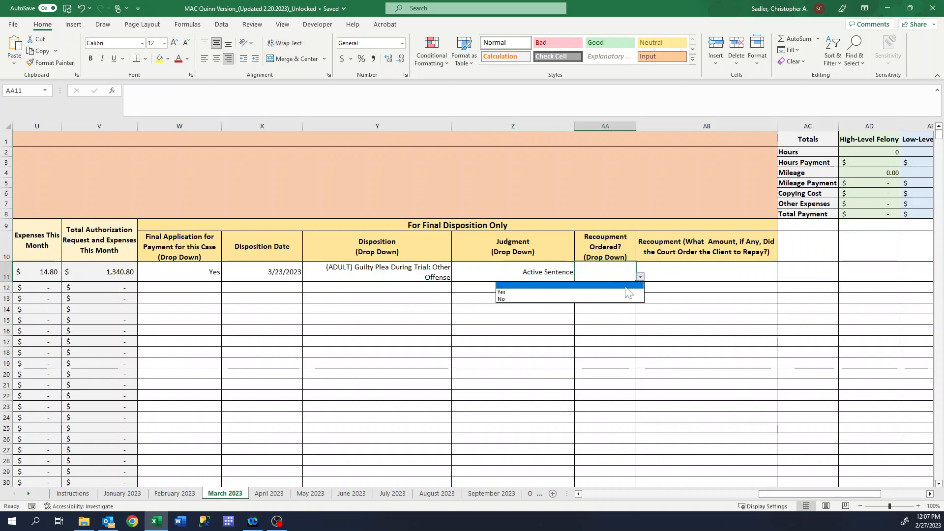
{"action": "left_click", "coordinate": [630, 292]}
{"action": "left_click", "coordinate": [695, 274]}
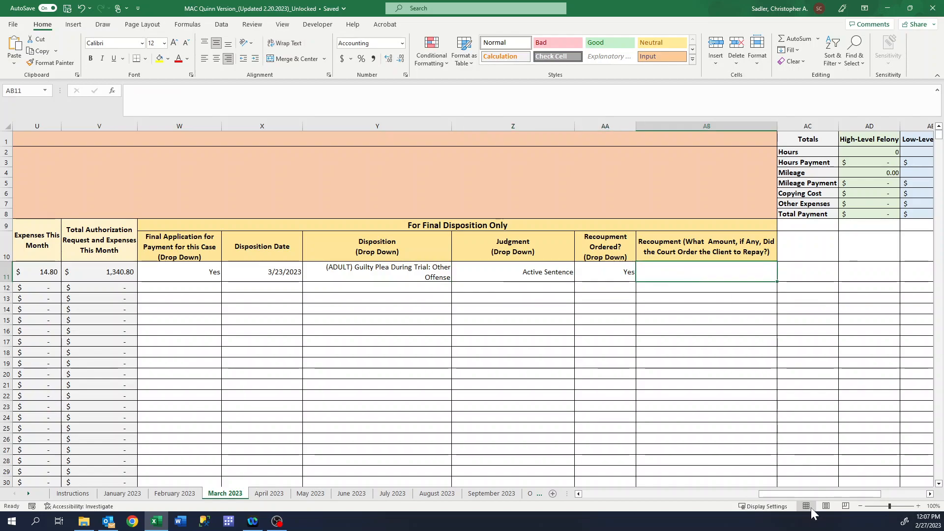
Enter 1326 as the recoupment amount in AB11, then scroll back to column A
{"action": "left_click_drag", "start_coordinate": [804, 494], "coordinate": [721, 511]}
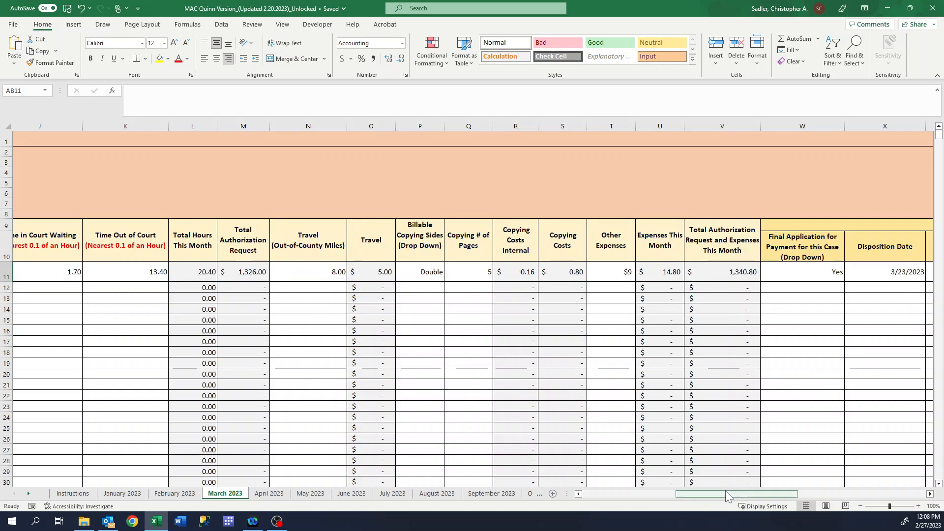
{"action": "left_click_drag", "start_coordinate": [726, 492], "coordinate": [808, 496]}
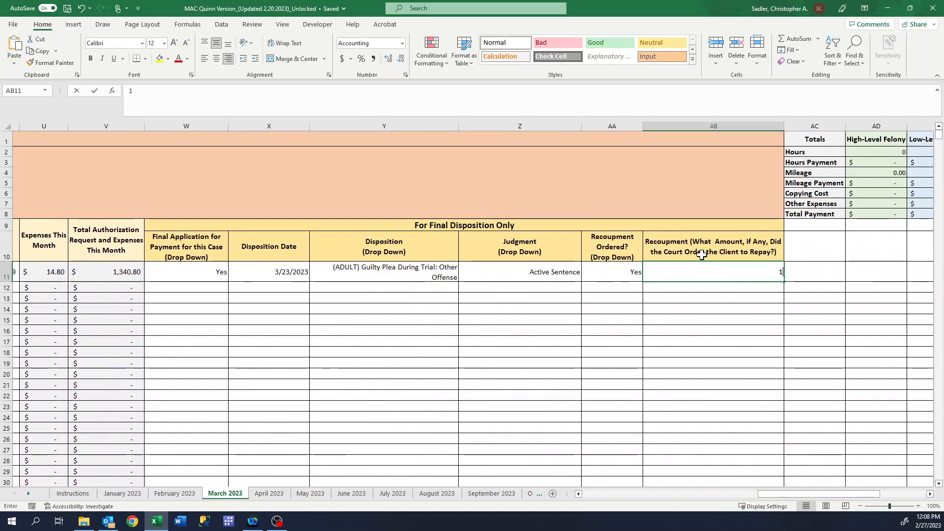
{"action": "type", "text": "1326"}
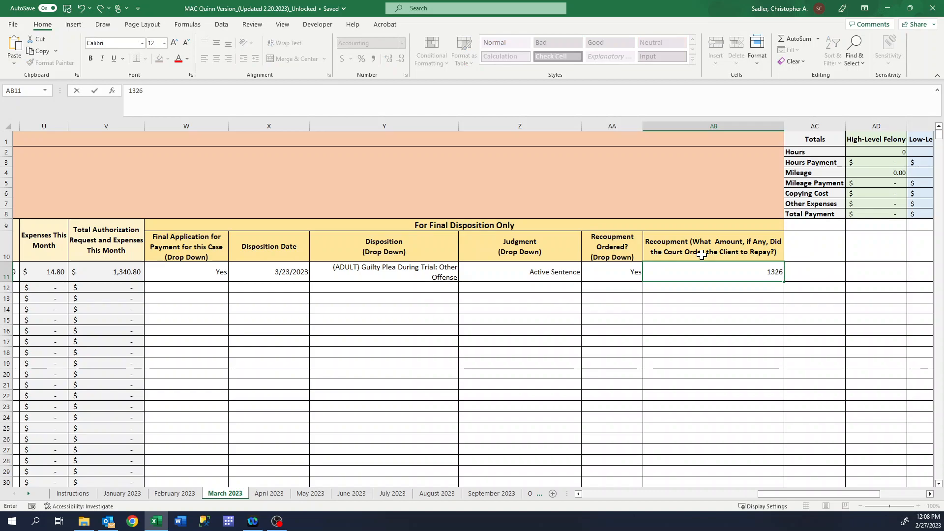
{"action": "key", "text": "Return"}
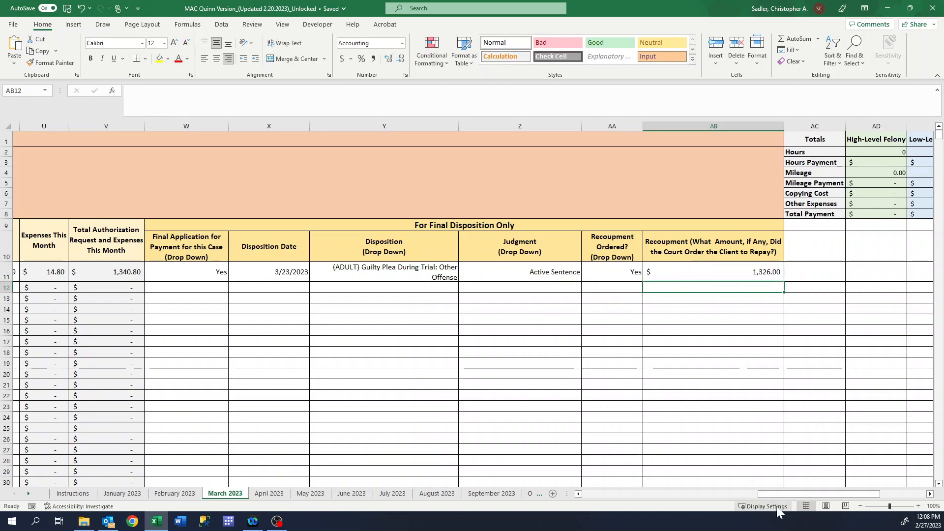
{"action": "left_click_drag", "start_coordinate": [775, 495], "coordinate": [565, 497]}
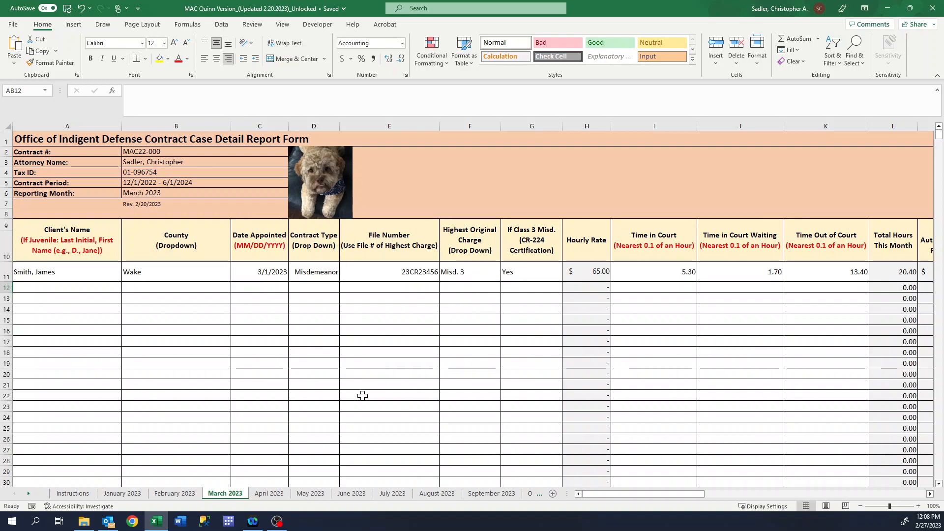
{"action": "left_click", "coordinate": [73, 494]}
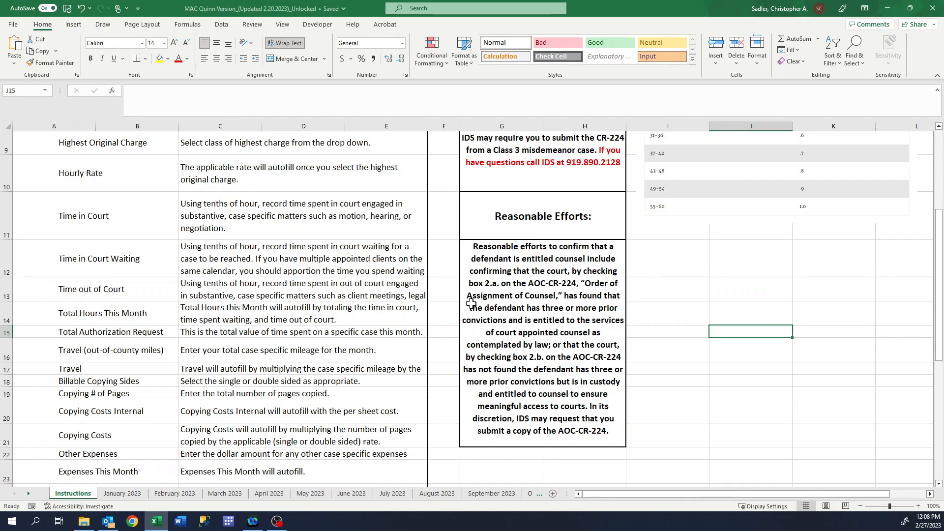
{"action": "scroll", "coordinate": [566, 296], "scroll_direction": "up", "scroll_amount": 3}
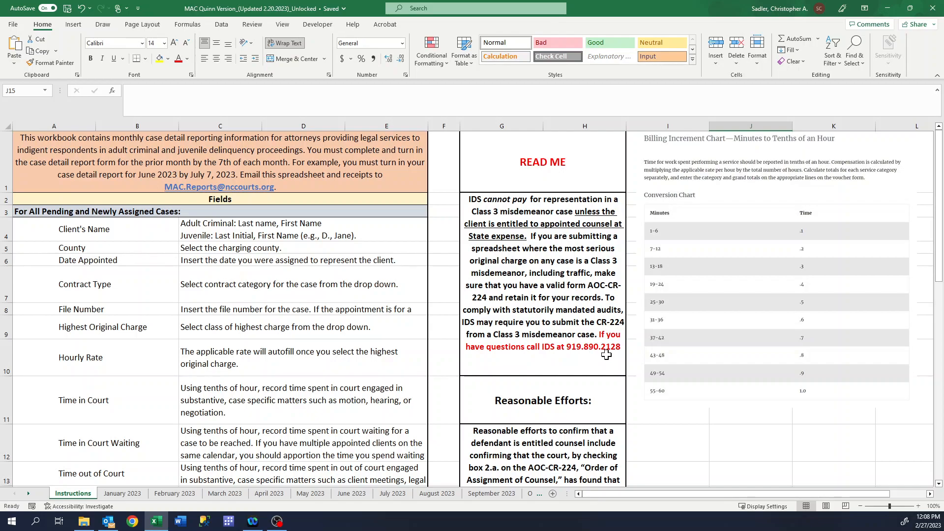
{"action": "left_click", "coordinate": [225, 494]}
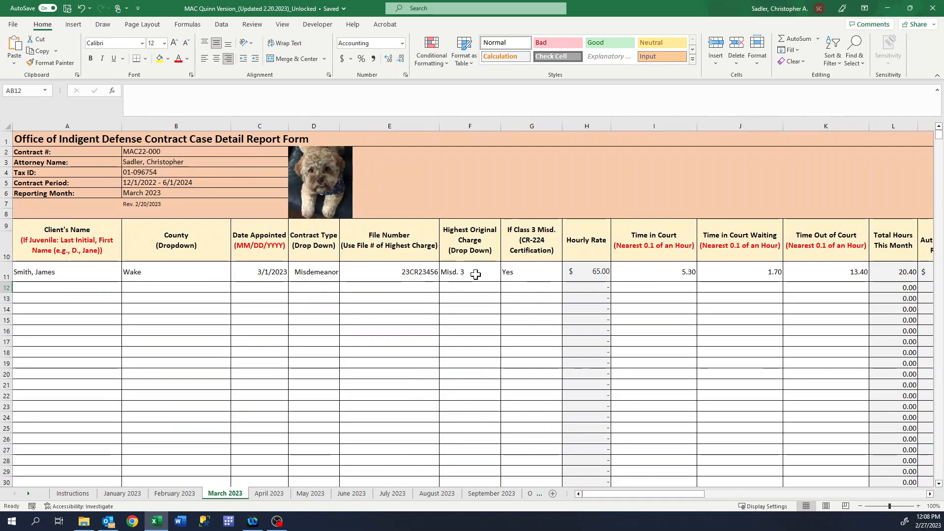
{"action": "left_click", "coordinate": [544, 270]}
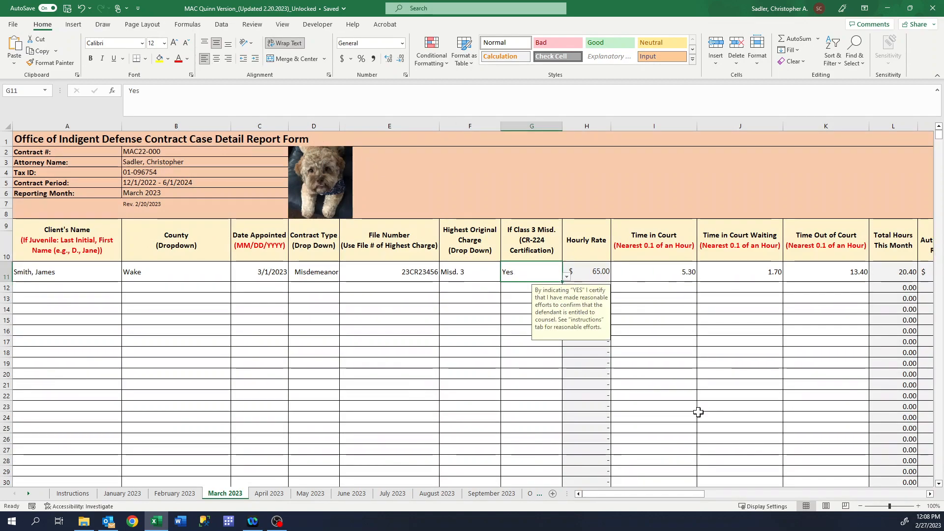
{"action": "left_click", "coordinate": [600, 271]}
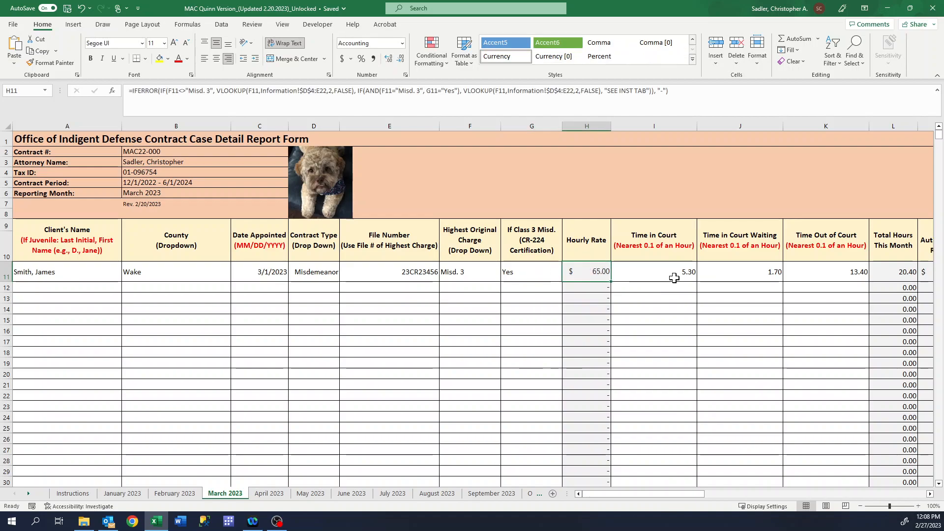
{"action": "left_click", "coordinate": [674, 275]}
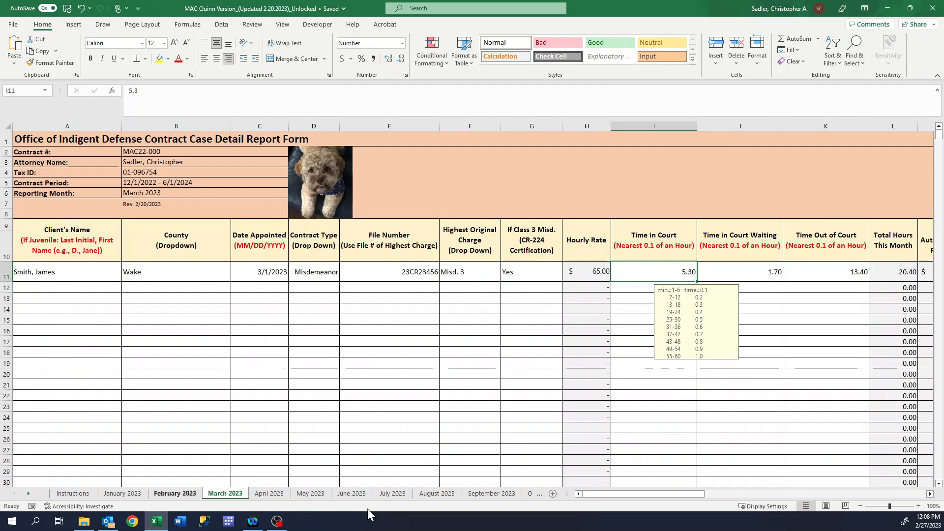
{"action": "left_click_drag", "start_coordinate": [668, 493], "coordinate": [892, 509]}
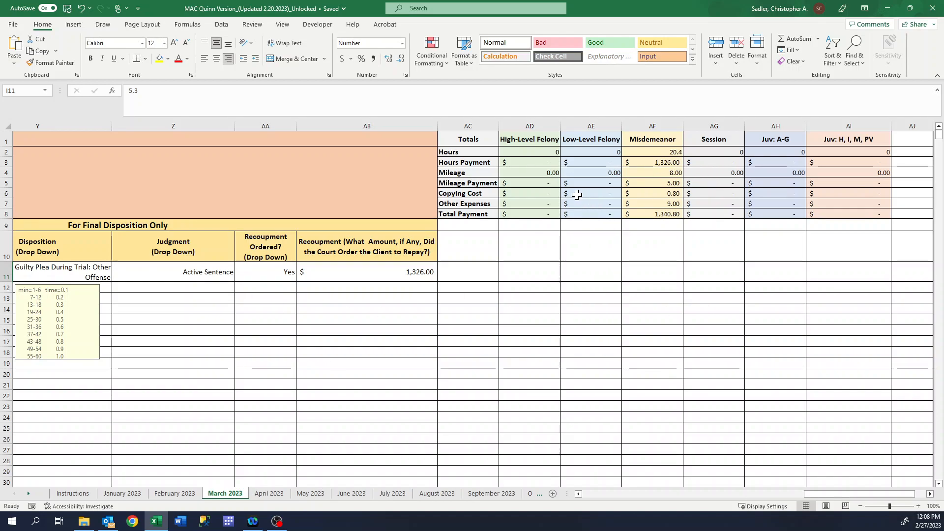
{"action": "left_click", "coordinate": [664, 217]}
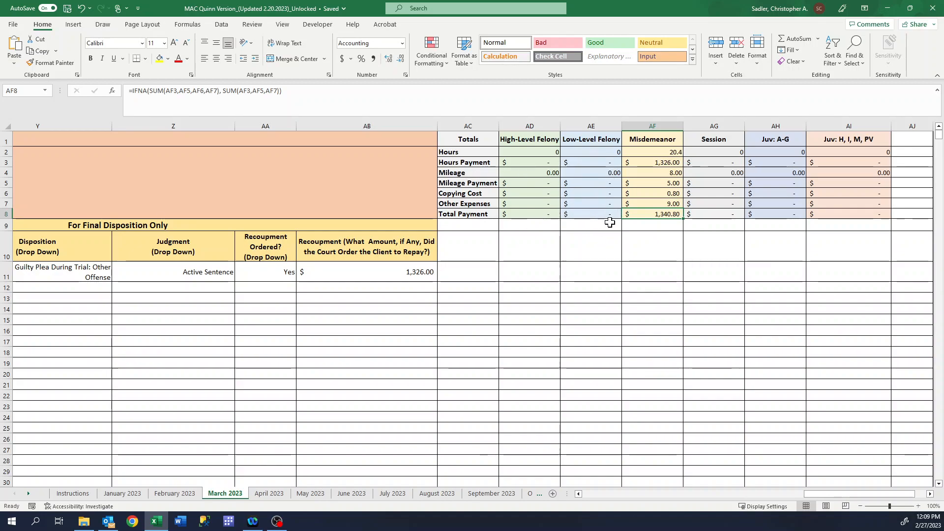
{"action": "left_click_drag", "start_coordinate": [849, 491], "coordinate": [609, 491]}
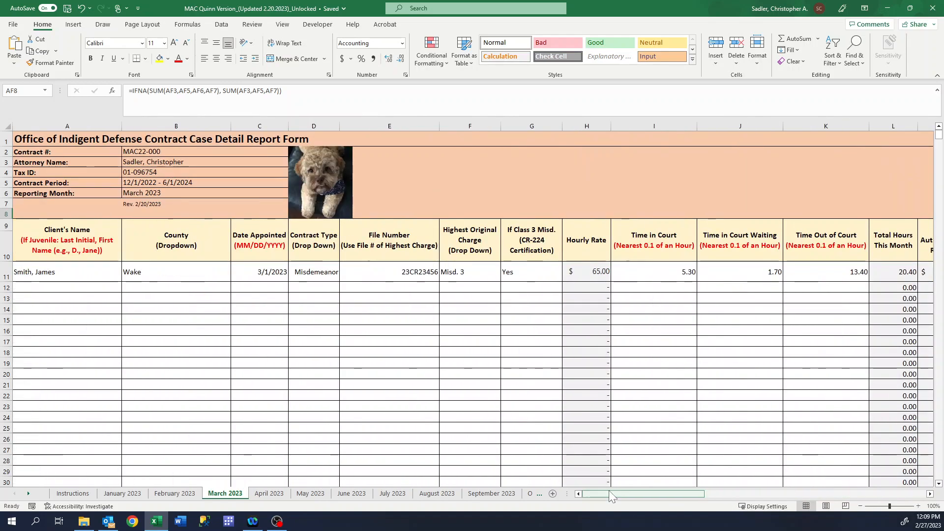